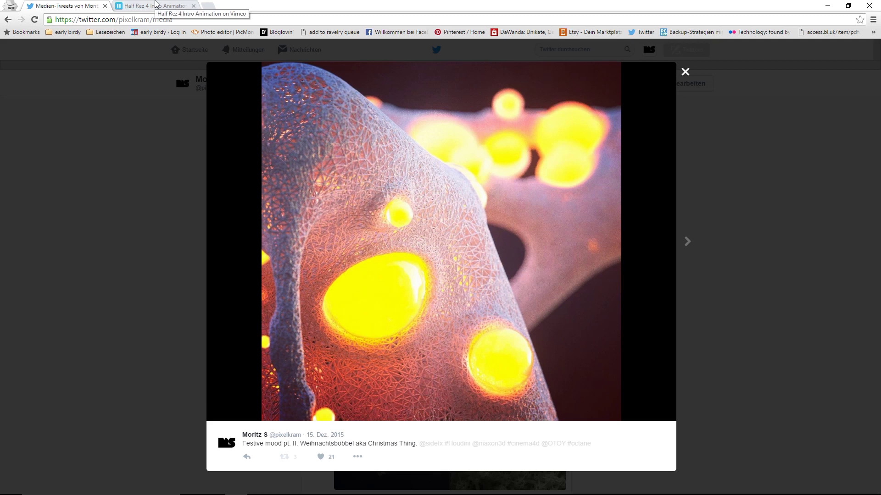
Play the Half Rez 4 Intro Animation video on Vimeo, pause it near the end and return to the Twitter page.
click(155, 5)
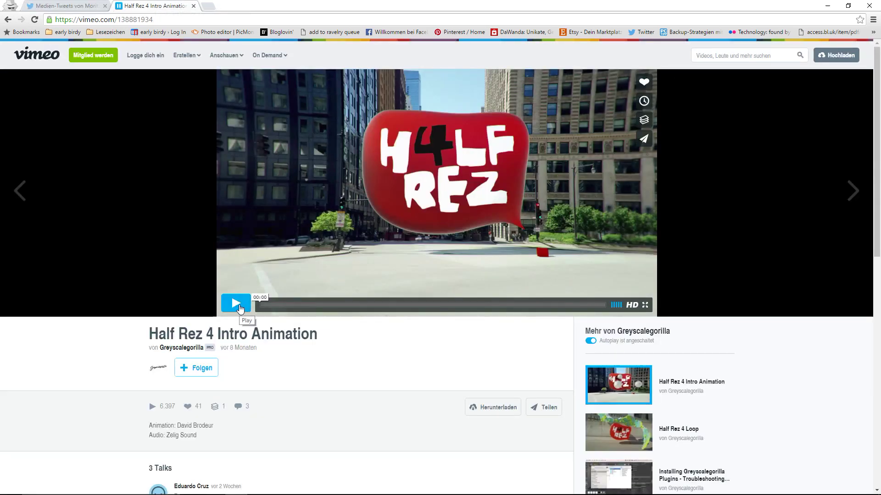
click(237, 304)
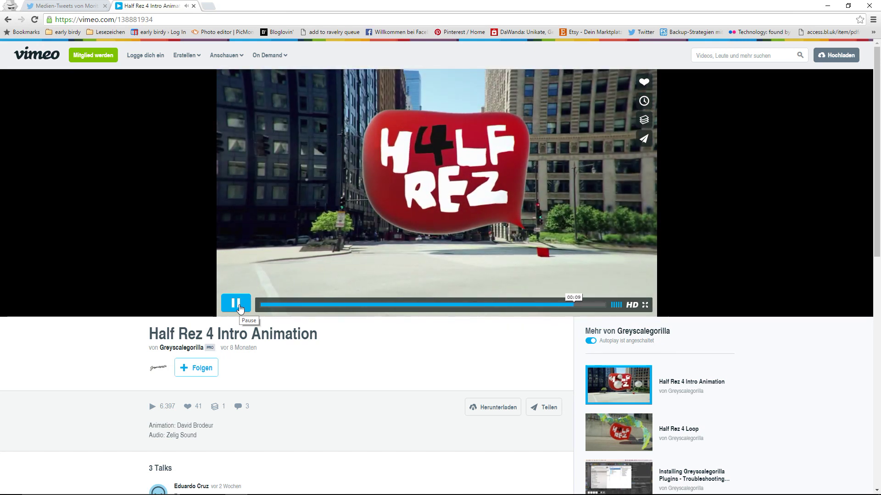
click(239, 309)
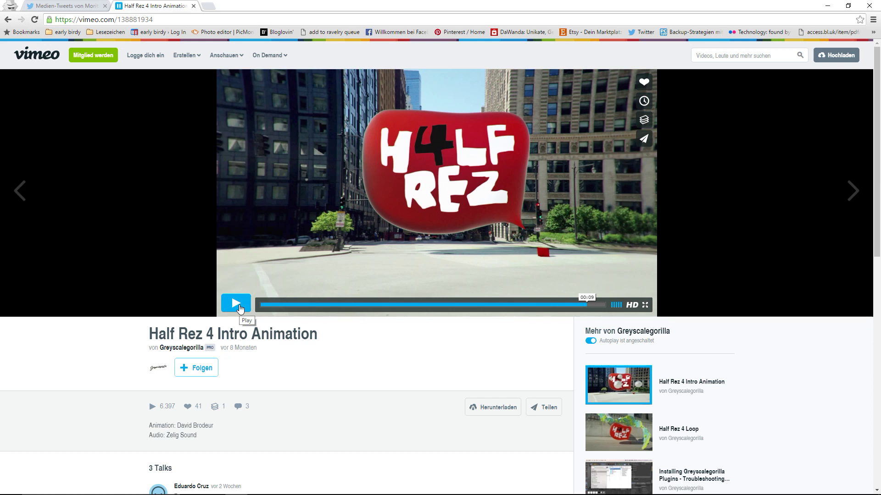
click(84, 4)
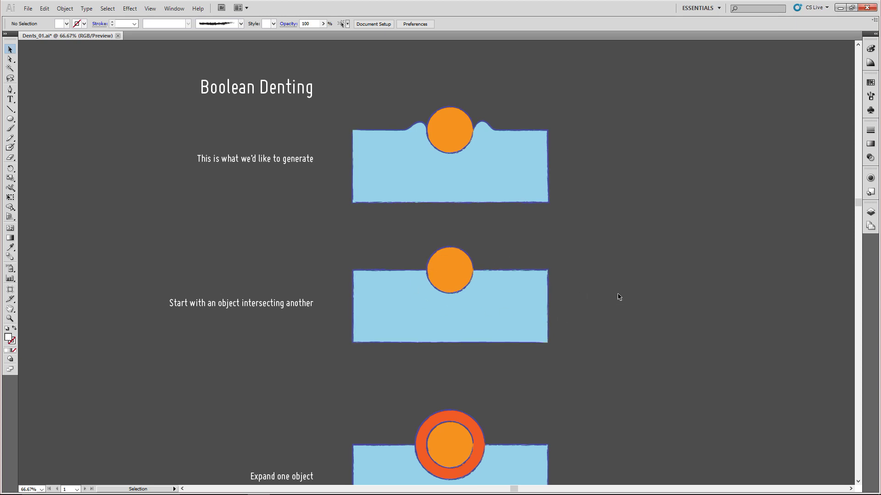
In Illustrator, examine the Boolean Denting diagrams from the intersecting objects through expanding, intersecting and subtracting to the final merge and blur.
scroll(618, 296, down, 3)
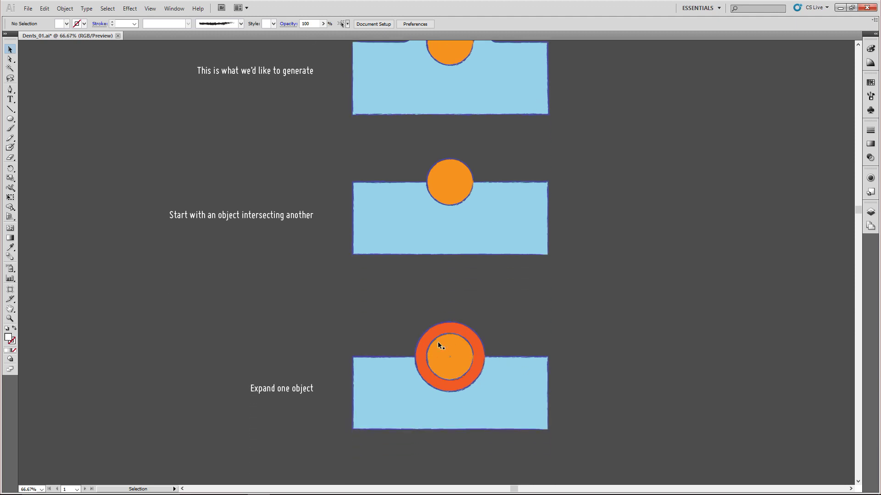
scroll(544, 346, down, 5)
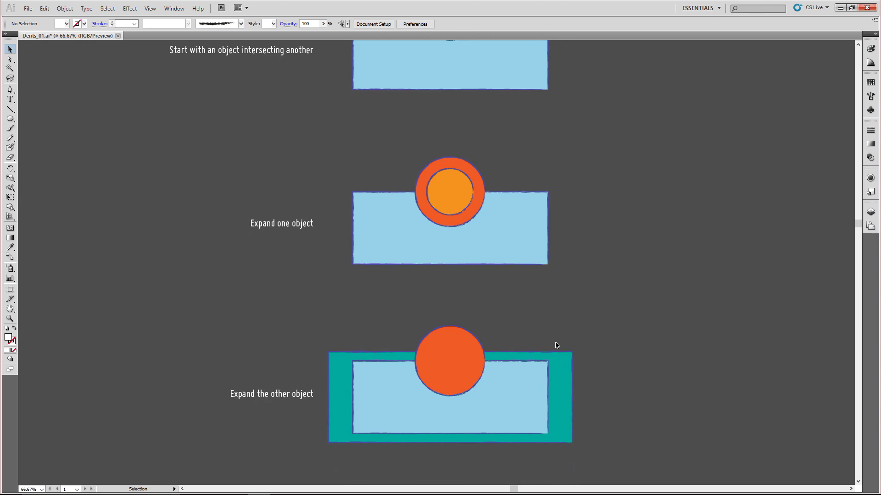
scroll(556, 346, down, 2)
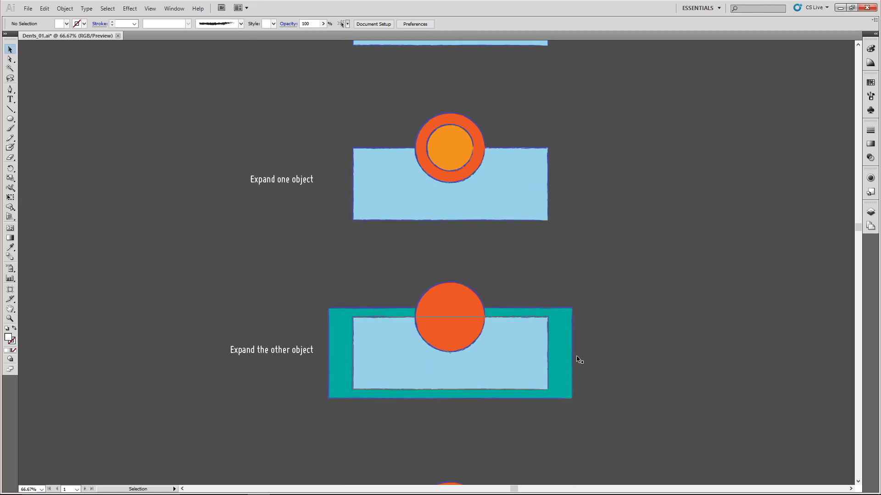
scroll(648, 273, up, 4)
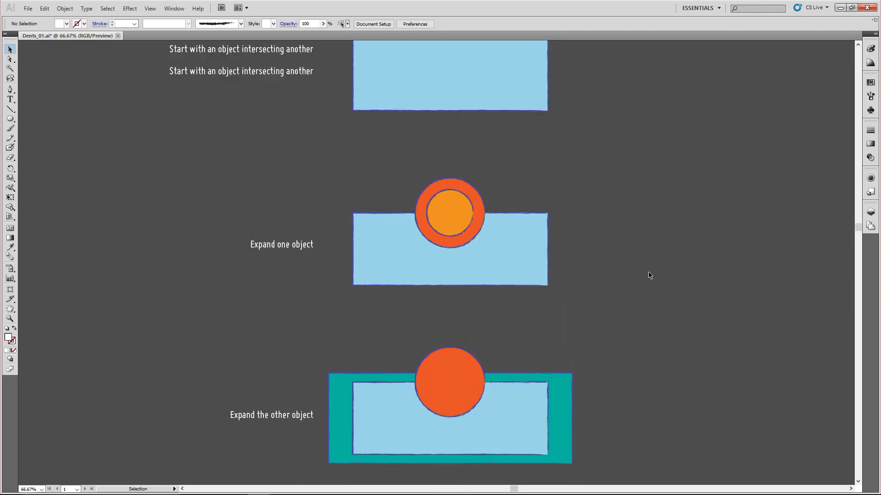
scroll(561, 397, down, 1)
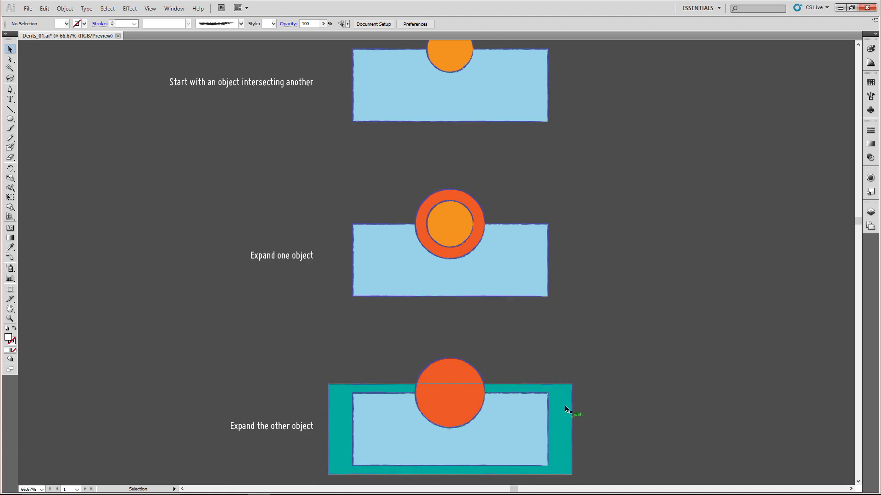
scroll(639, 400, down, 5)
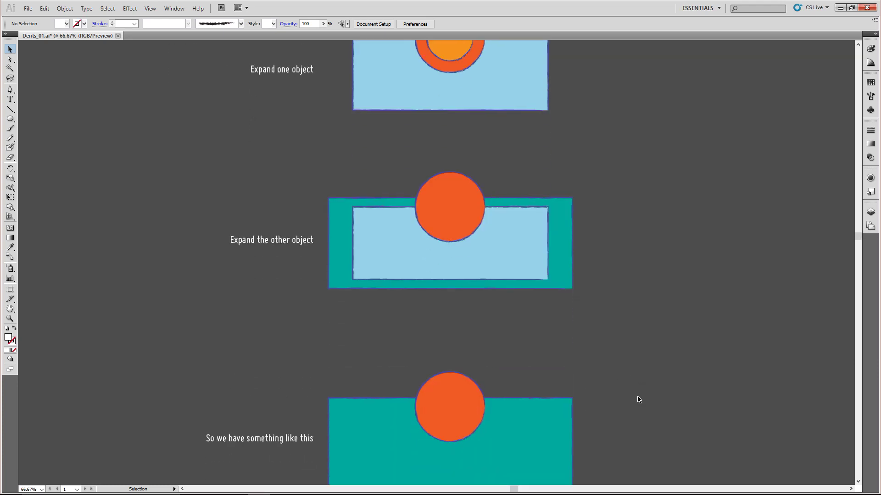
scroll(639, 400, down, 3)
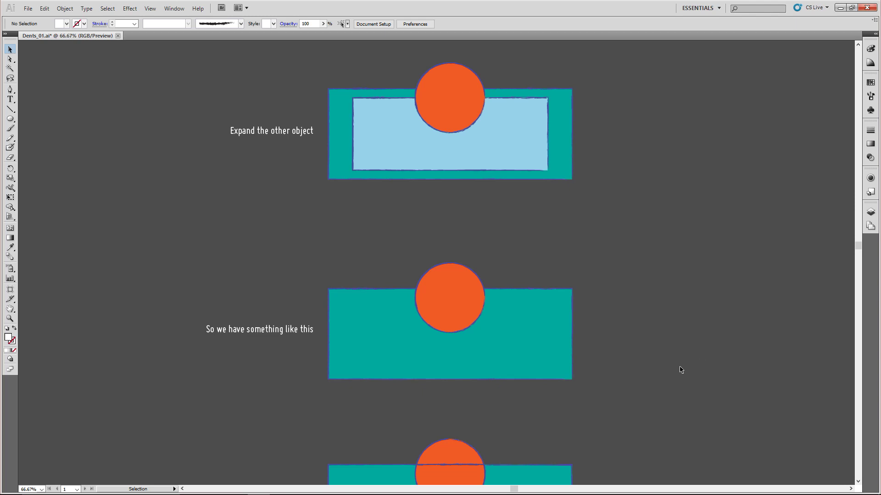
scroll(681, 369, down, 4)
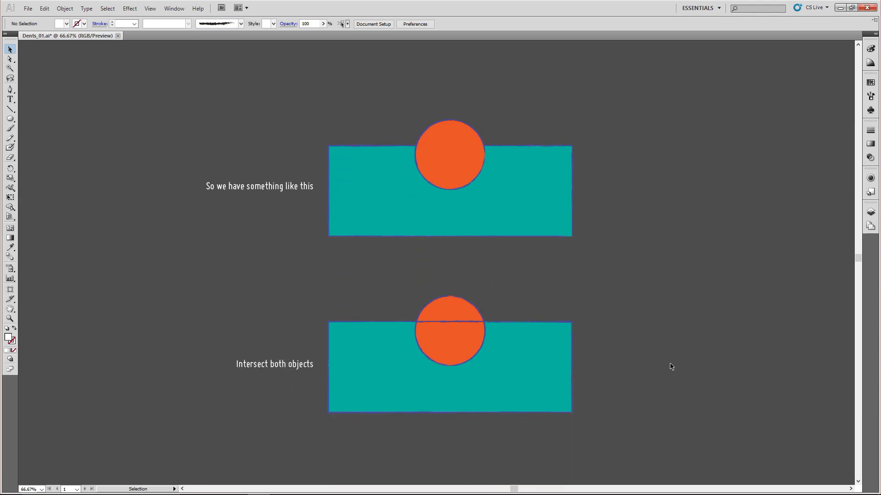
scroll(679, 368, down, 5)
scroll(672, 366, down, 1)
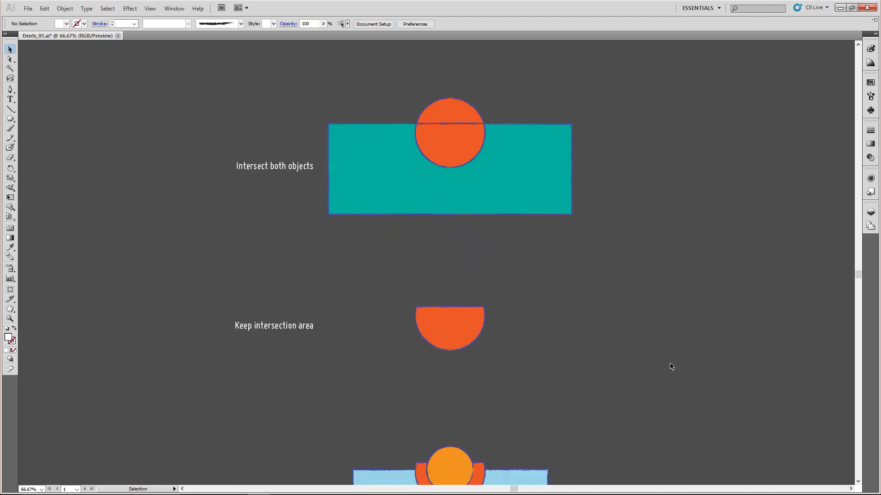
scroll(511, 345, down, 3)
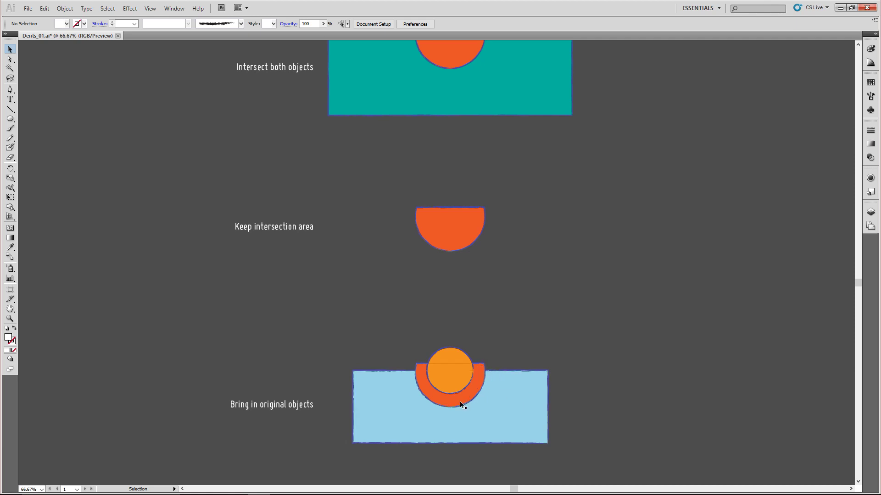
scroll(601, 394, down, 4)
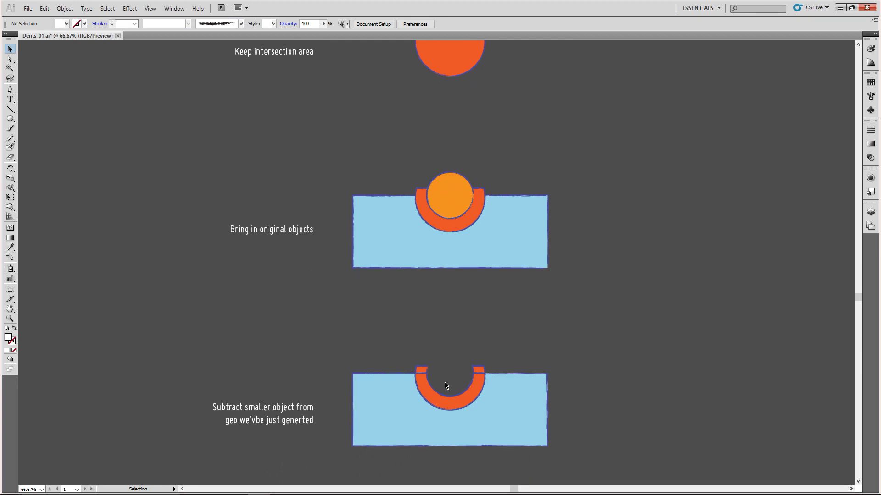
scroll(568, 421, down, 2)
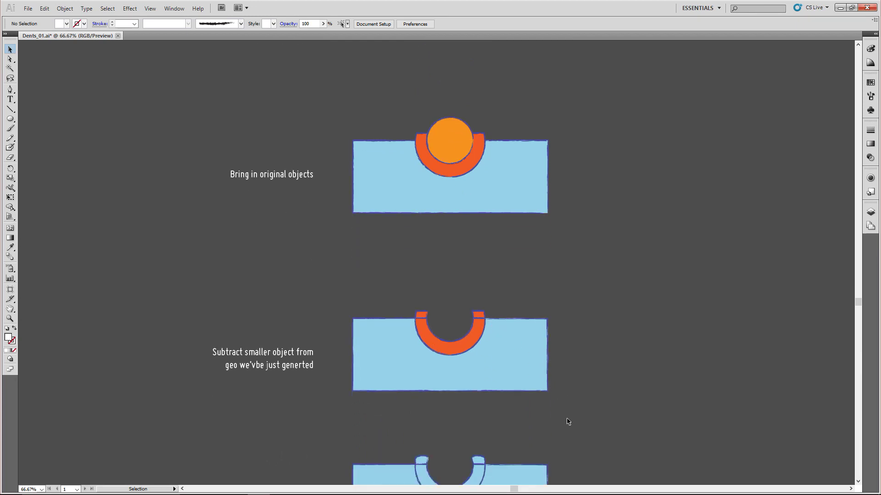
scroll(568, 421, down, 1)
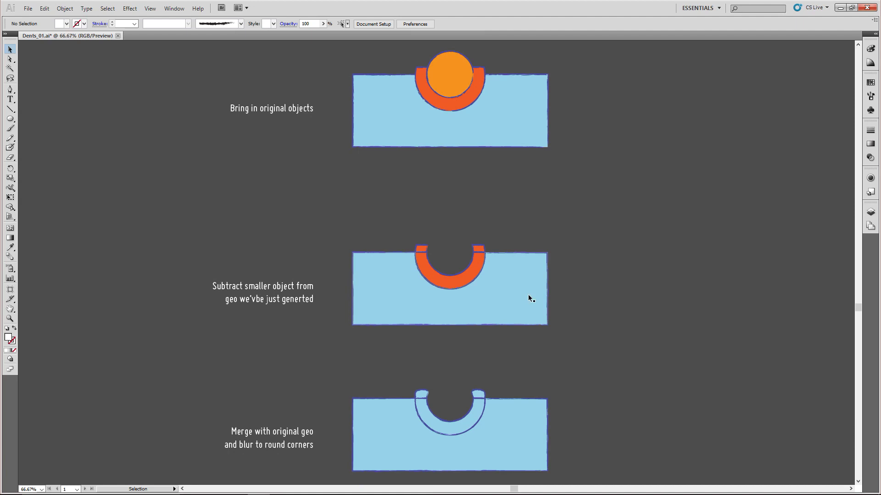
scroll(593, 431, down, 2)
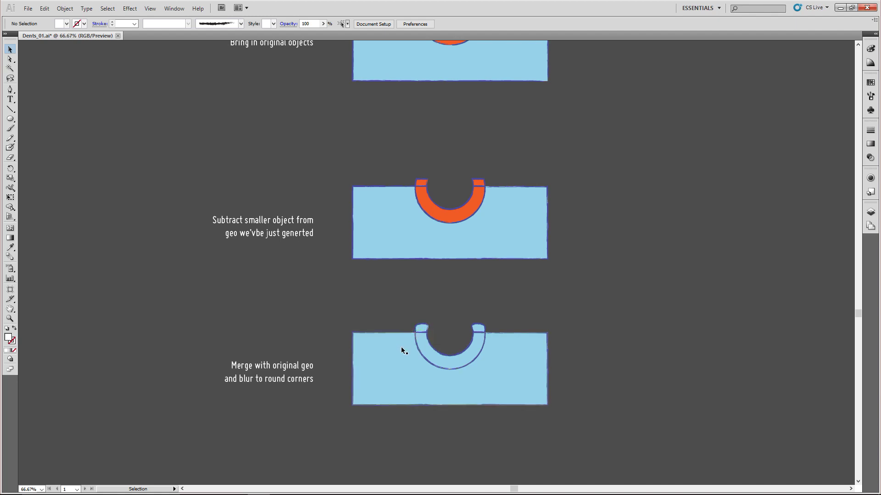
drag(857, 316, 844, 202)
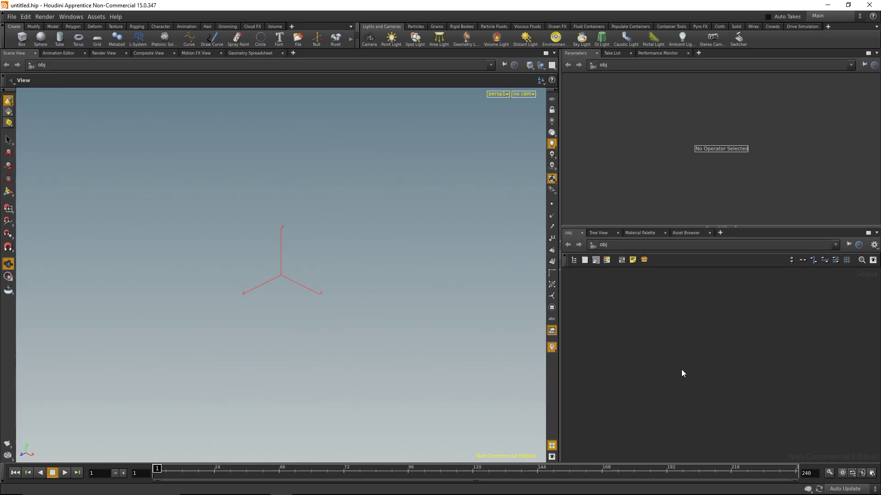
In Houdini, create a Geometry object and delete the default File node inside it.
key(Tab)
text(geo)
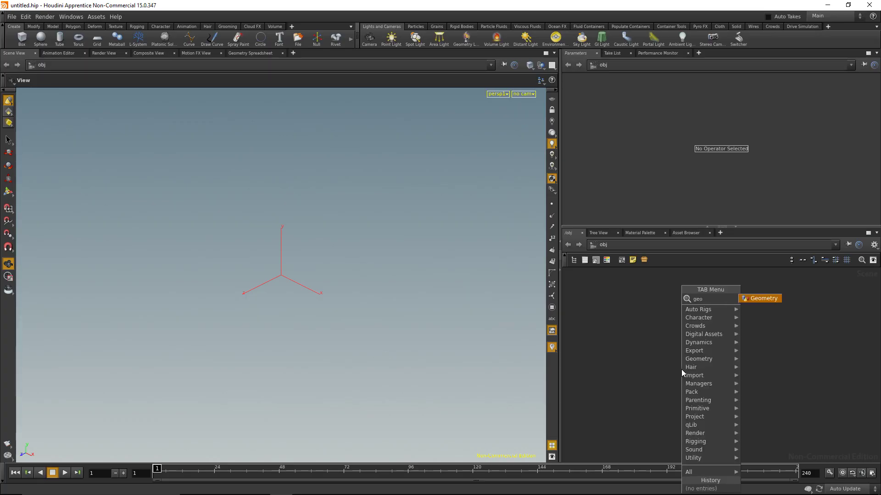
key(Return)
click(681, 370)
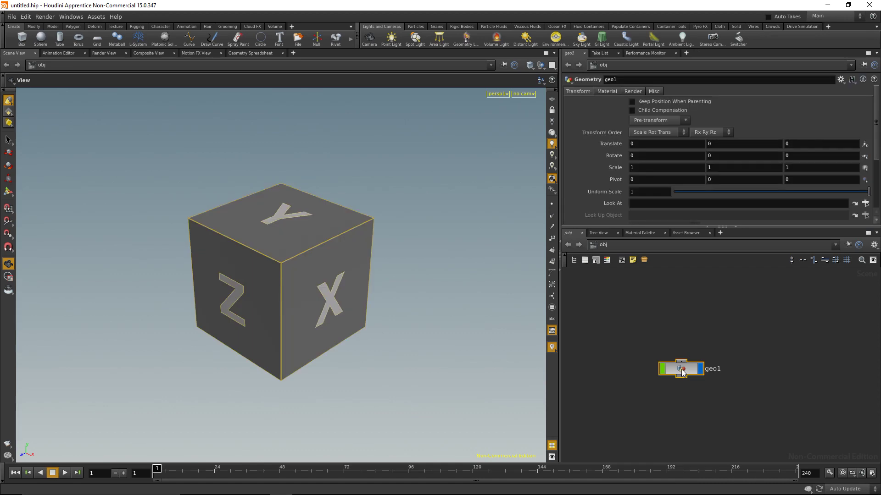
double_click(681, 370)
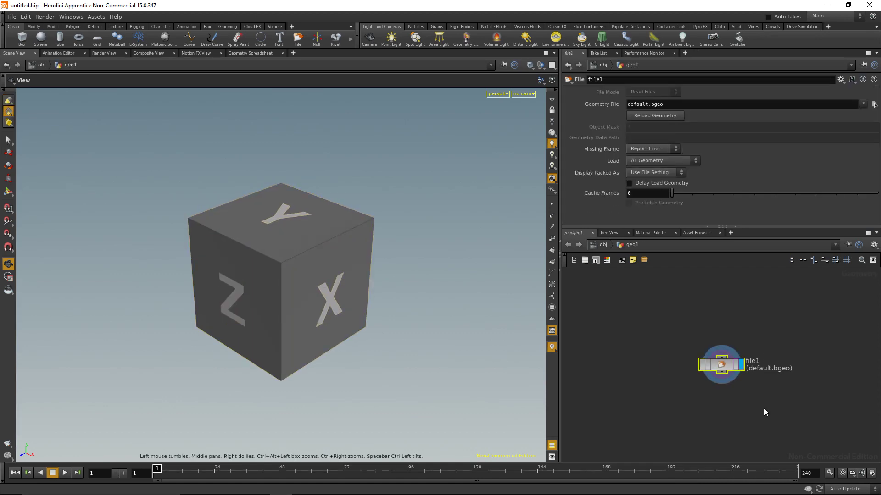
key(Delete)
Add a Sphere node to the empty geometry network and place it in the upper part of the network.
key(Tab)
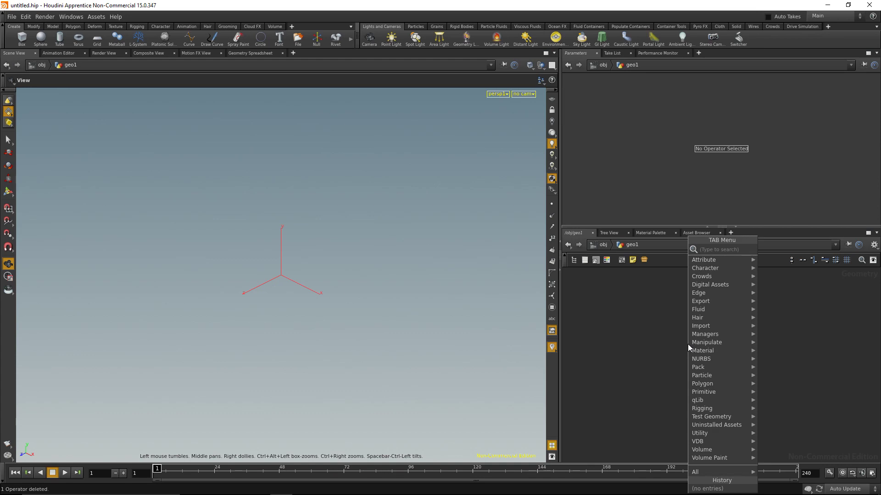
text(sphere)
key(Return)
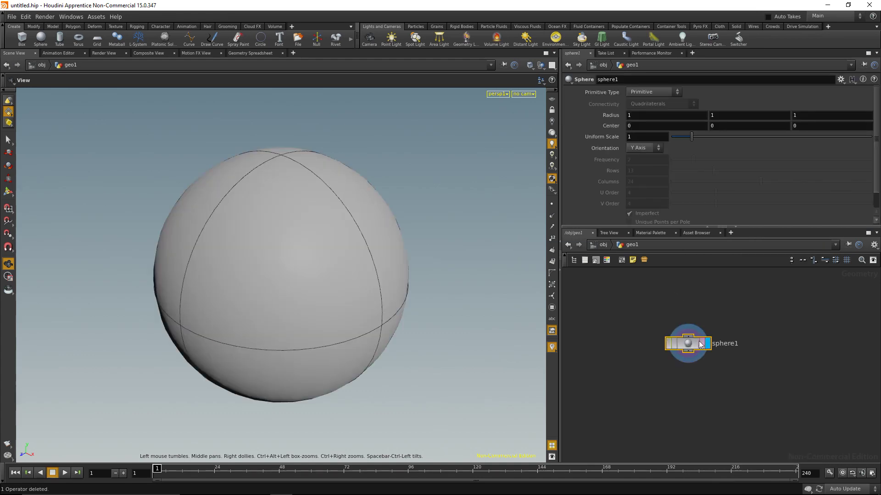
drag(698, 344, 642, 319)
Set the sphere's primitive type to Polygon and its frequency to 32.
click(656, 93)
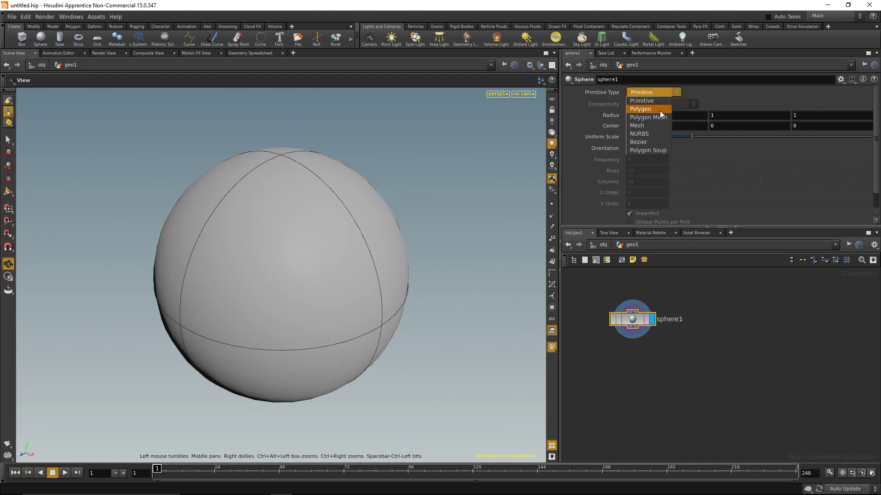
click(658, 109)
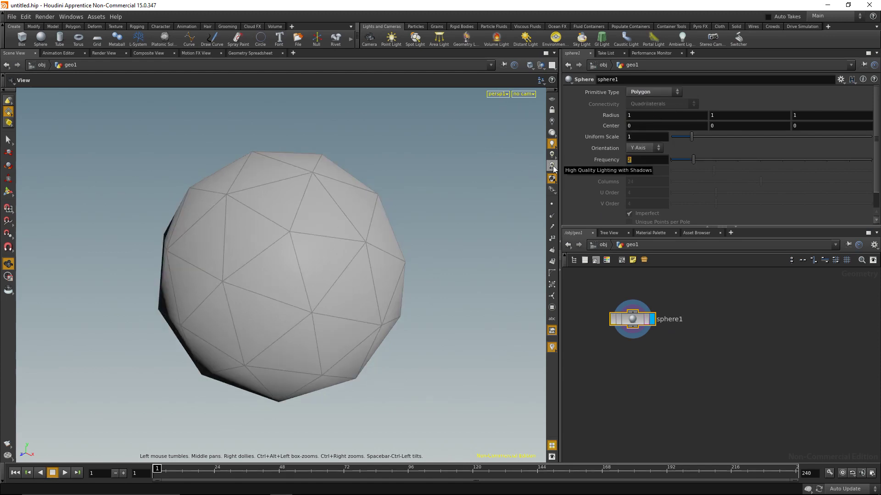
text(32)
key(Return)
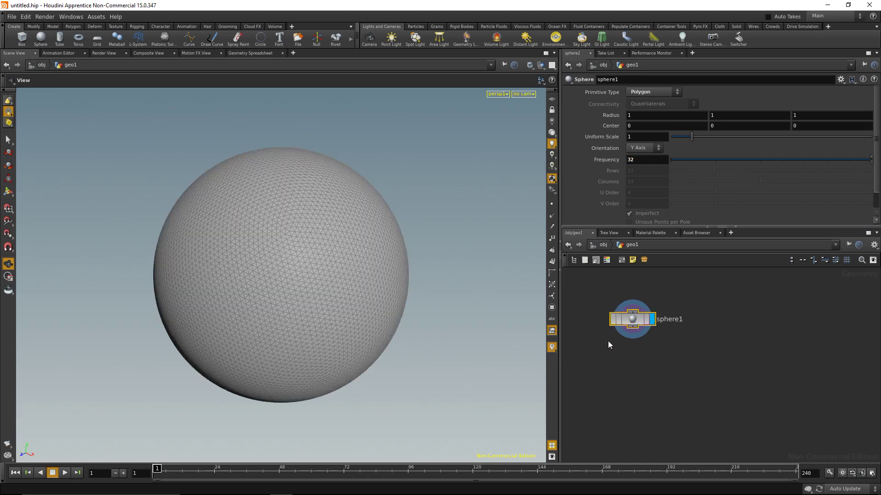
Duplicate the sphere node and place the copy beside the original.
key(ctrl+c)
key(ctrl+v)
drag(659, 366, 742, 321)
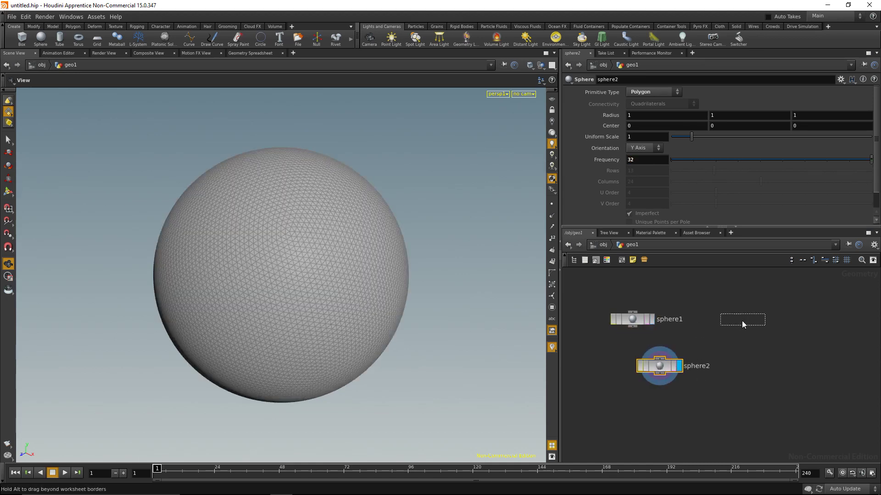
click(742, 321)
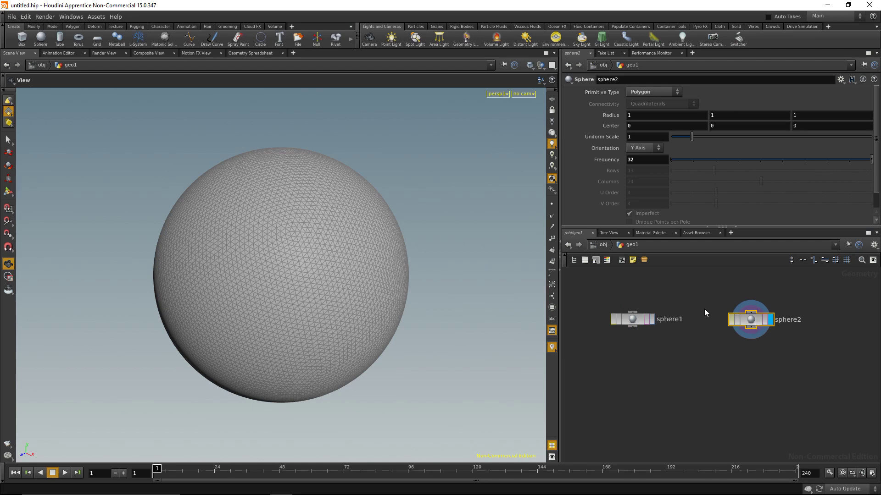
Display and select the original sphere, and show the duplicated sphere as a template.
click(652, 320)
click(633, 322)
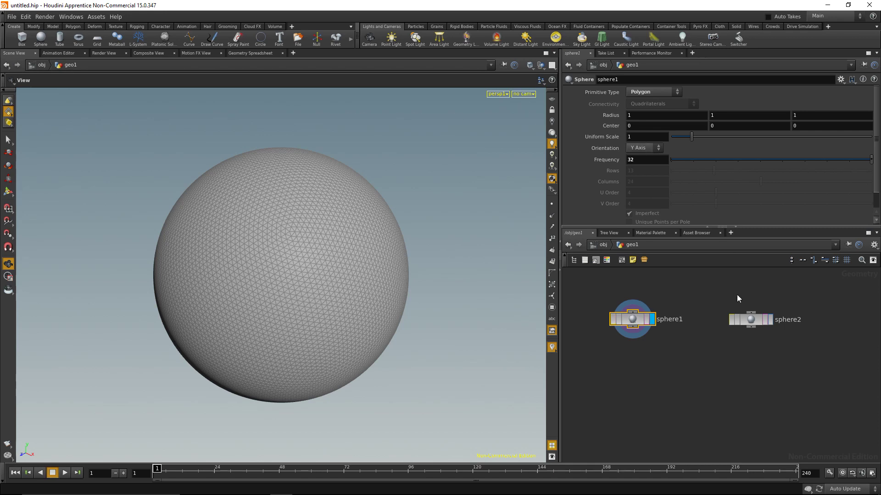
click(765, 321)
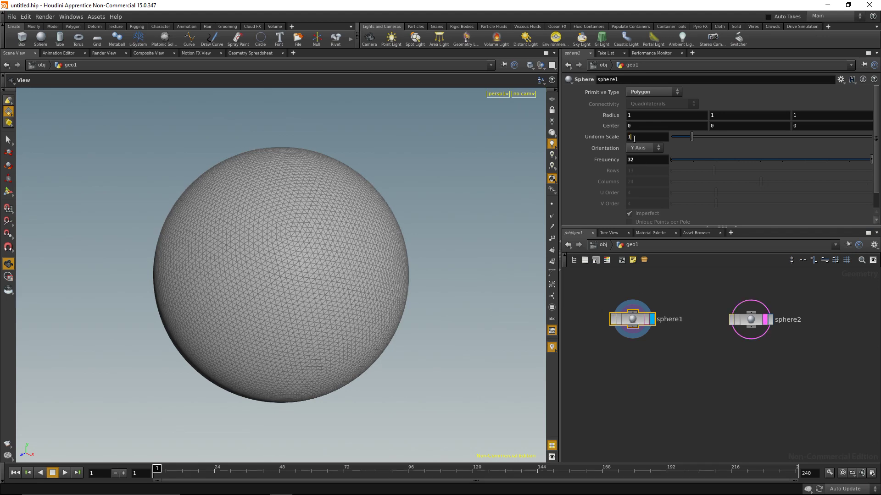
Set the original sphere's uniform scale to 0.3 and its center Y to 1.
drag(635, 137, 585, 129)
text(0.3)
key(Return)
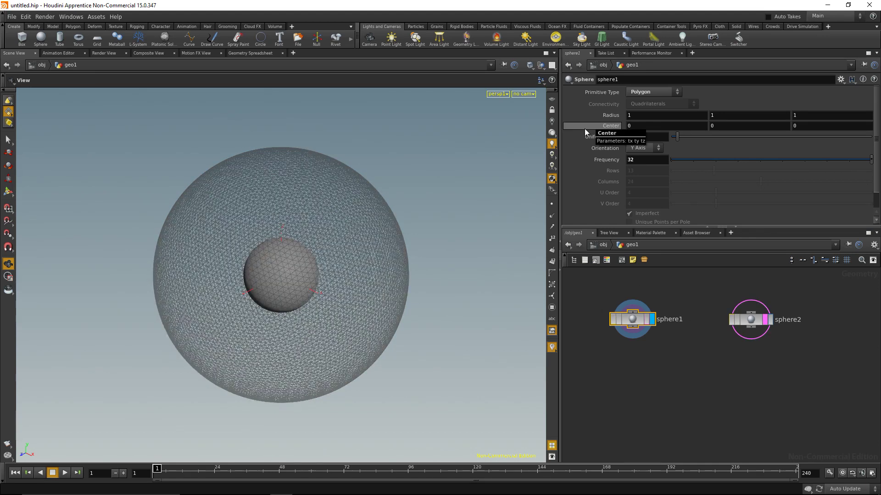
key(BackSpace)
text(1)
key(Return)
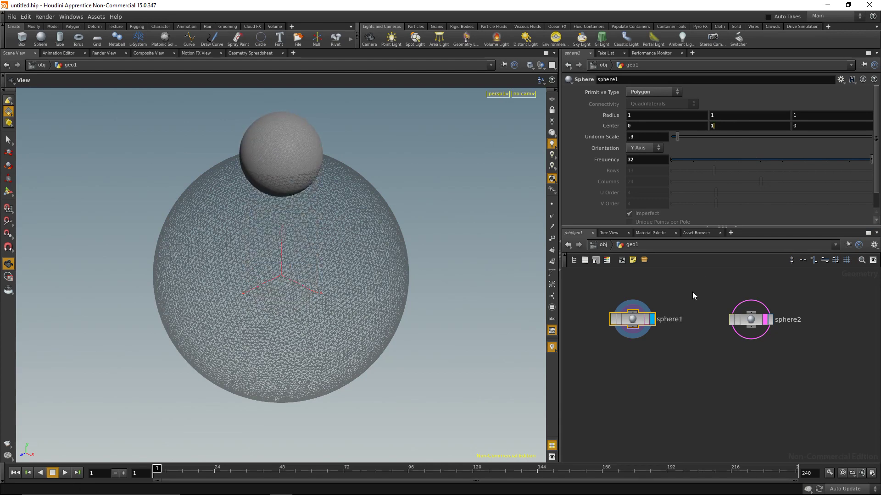
Add a VDB from Polygons node below sphere1, feed it from sphere1, and display its result.
click(710, 361)
drag(292, 256, 349, 229)
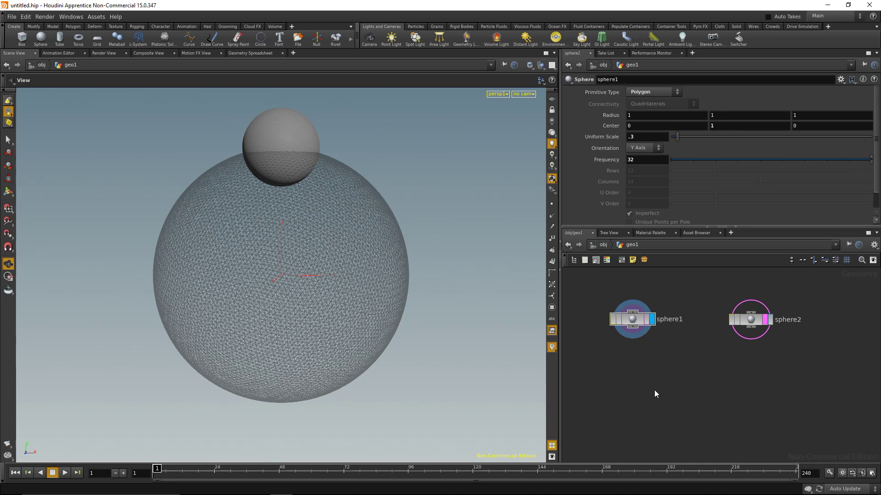
key(Tab)
text(vdb)
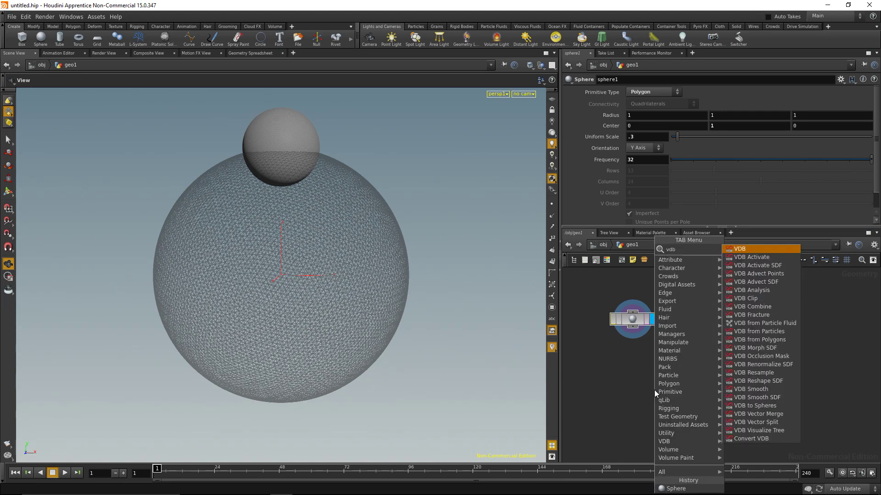
text(frompo)
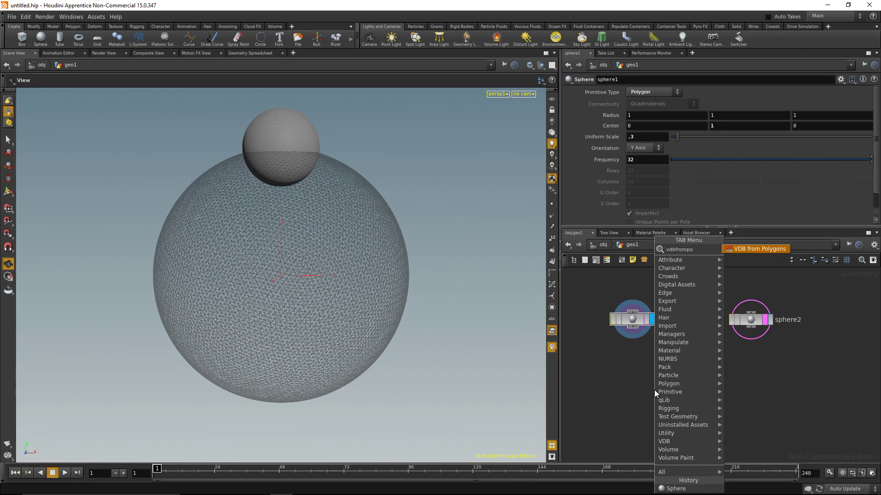
key(Return)
click(654, 390)
drag(654, 392, 633, 376)
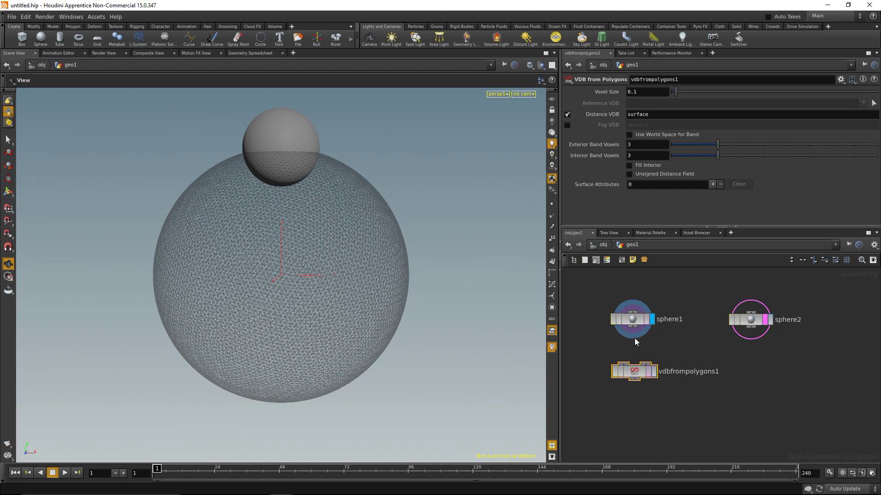
click(654, 371)
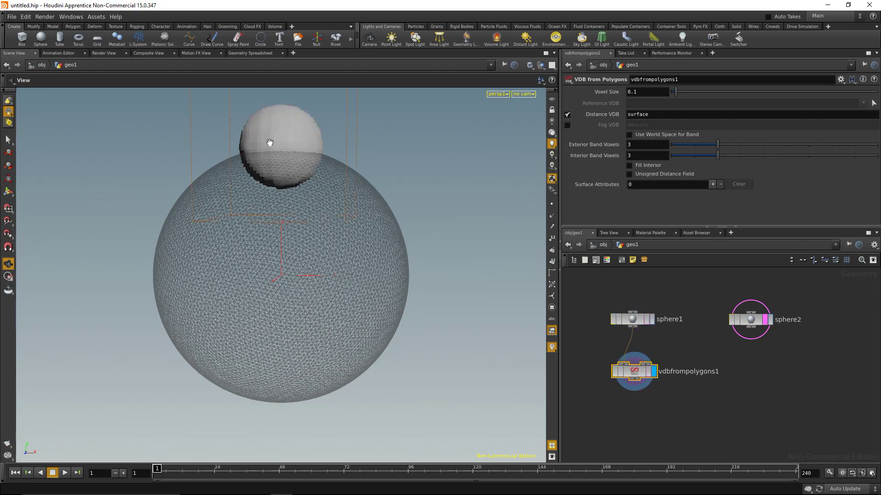
Set the voxel size of the small sphere's VDB from Polygons node to 0.02.
middle_drag(269, 132, 265, 174)
right_drag(264, 174, 346, 165)
mouse_move(347, 165)
mouse_down()
mouse_move(310, 199)
mouse_move(298, 190)
mouse_move(374, 214)
mouse_move(334, 164)
mouse_up()
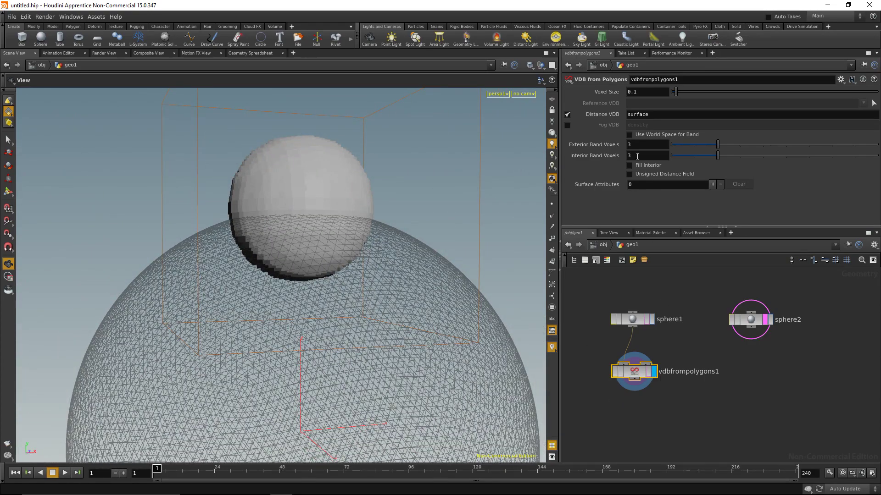
click(643, 91)
key(BackSpace)
text(02)
key(Return)
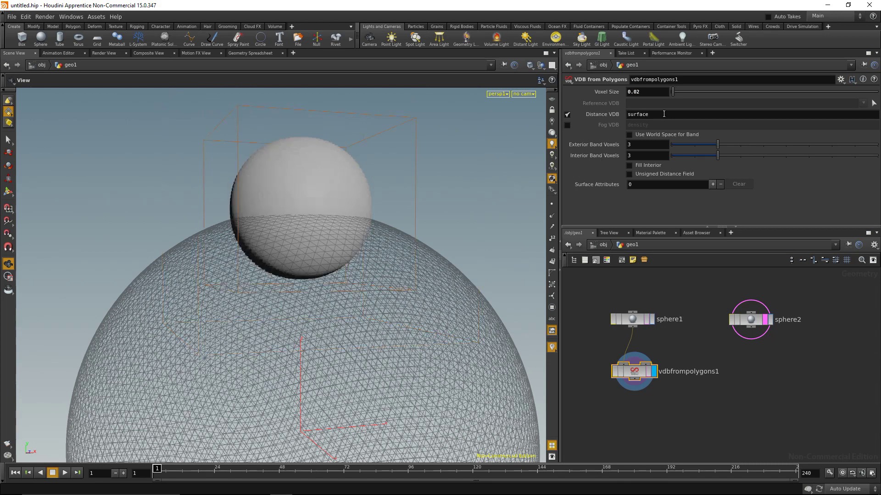
Duplicate the VDB from Polygons node, place the copy under sphere2, wire it to sphere2, and display it.
right_drag(386, 250, 342, 285)
drag(343, 285, 299, 281)
middle_drag(719, 418, 671, 416)
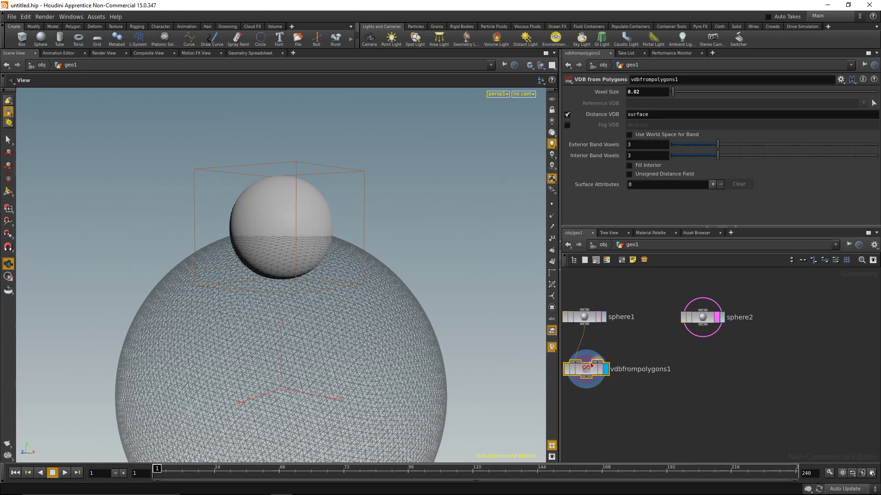
key(ctrl+c)
key(ctrl+v)
drag(591, 366, 699, 375)
drag(703, 330, 690, 364)
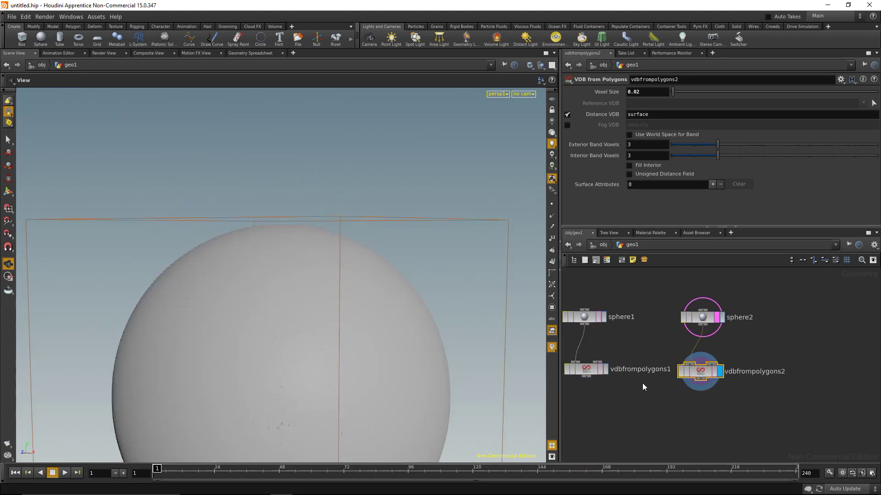
Inspect the large sphere's VDB from several angles and compare it with the small sphere's VDB.
right_drag(379, 350, 348, 376)
middle_drag(279, 378, 308, 334)
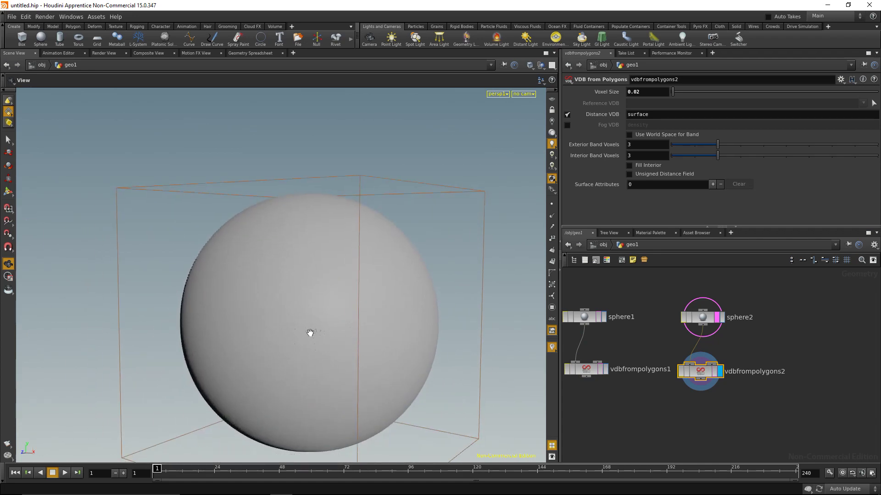
drag(308, 334, 397, 340)
click(605, 370)
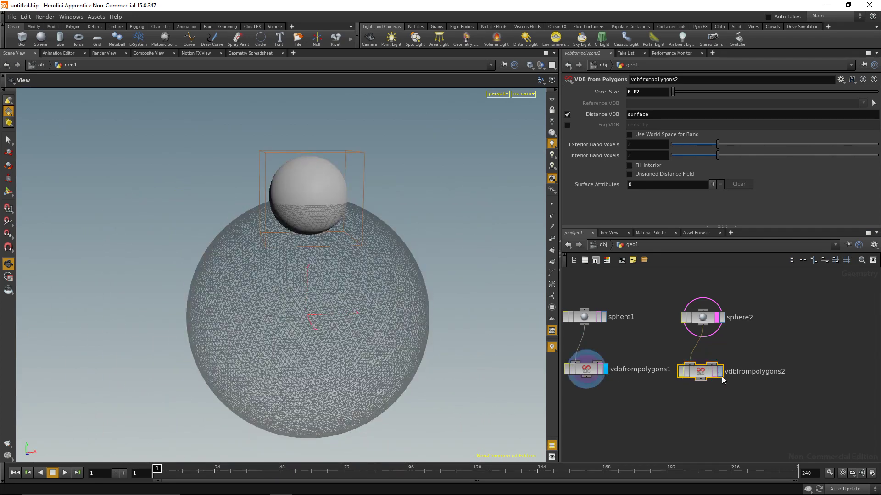
click(719, 370)
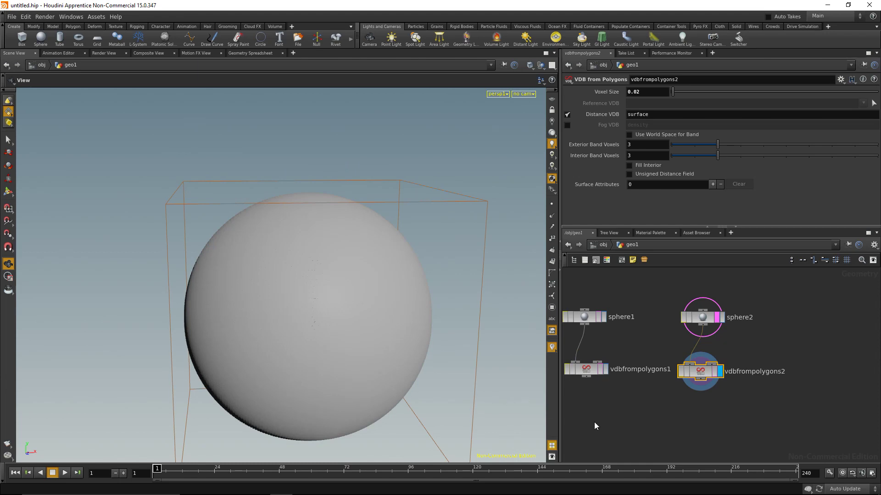
middle_drag(676, 408, 729, 397)
drag(409, 349, 344, 353)
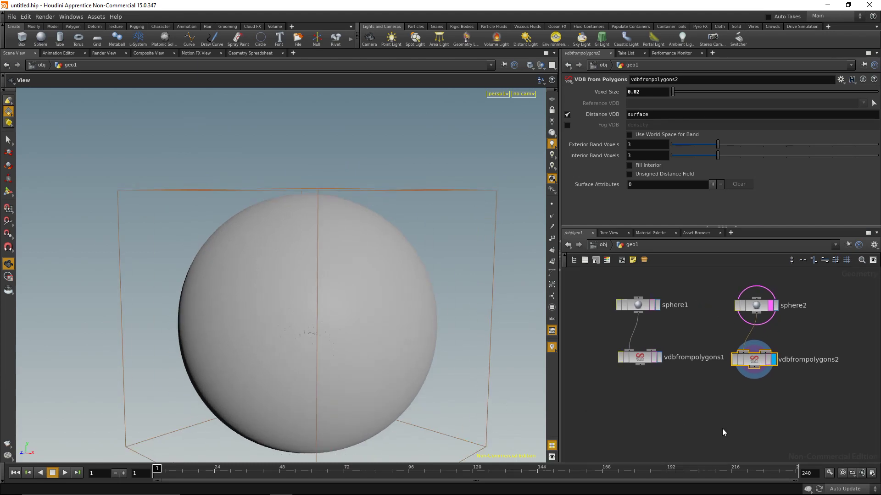
click(710, 423)
Switch to Illustrator, review the Boolean Denting diagrams on expanding both objects, and return to Houdini.
mouse_move(322, 494)
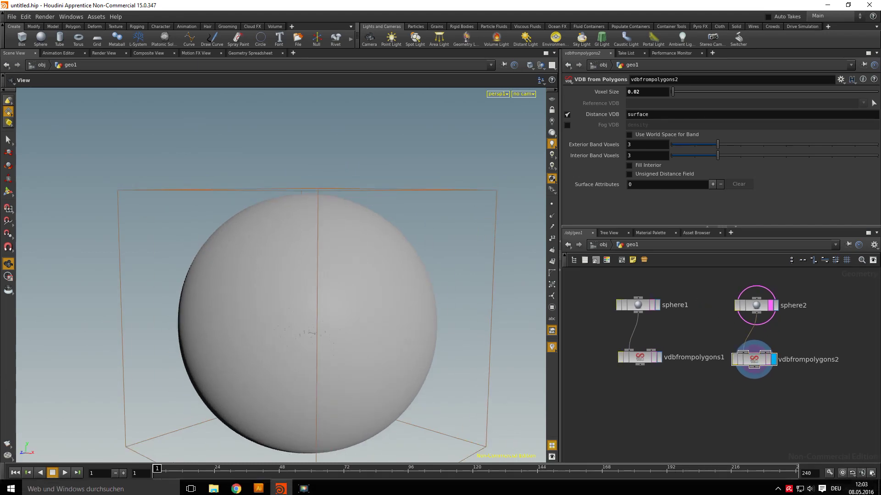
click(258, 488)
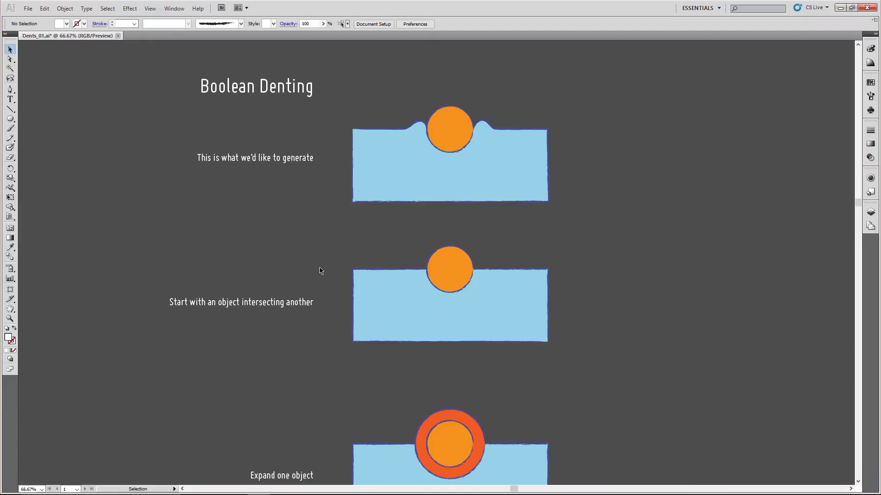
scroll(321, 281, down, 2)
scroll(319, 282, down, 3)
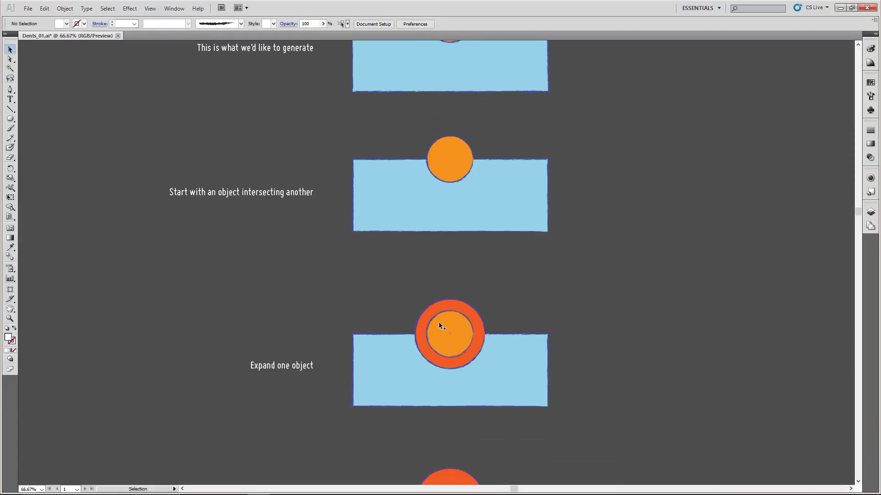
scroll(517, 381, down, 5)
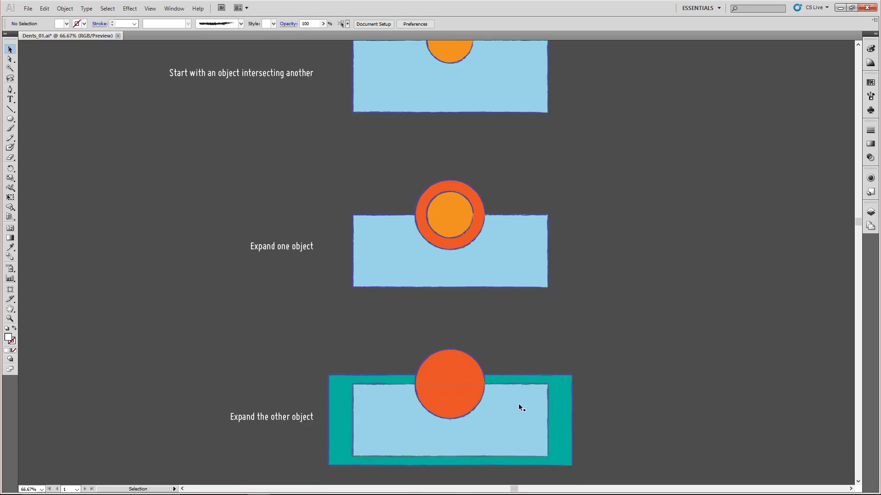
click(840, 8)
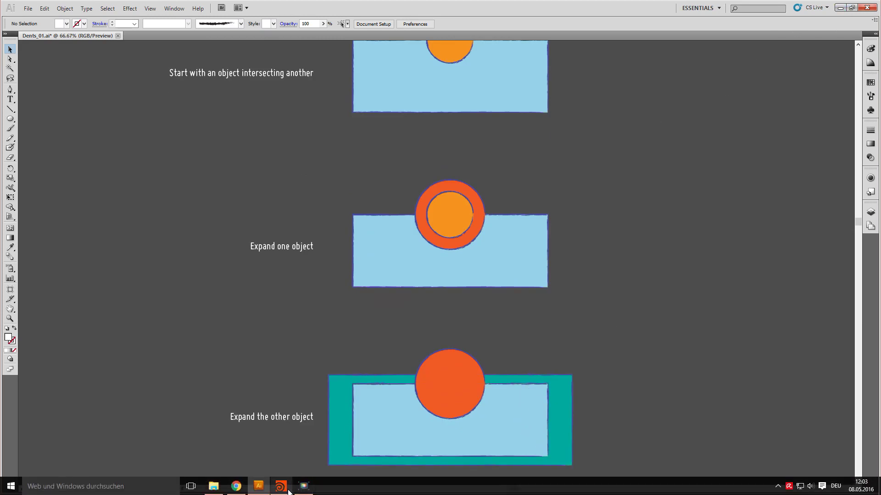
Add a VDB Reshape SDF node below vdbfrompolygons1, wire it to that node, and display it.
key(Tab)
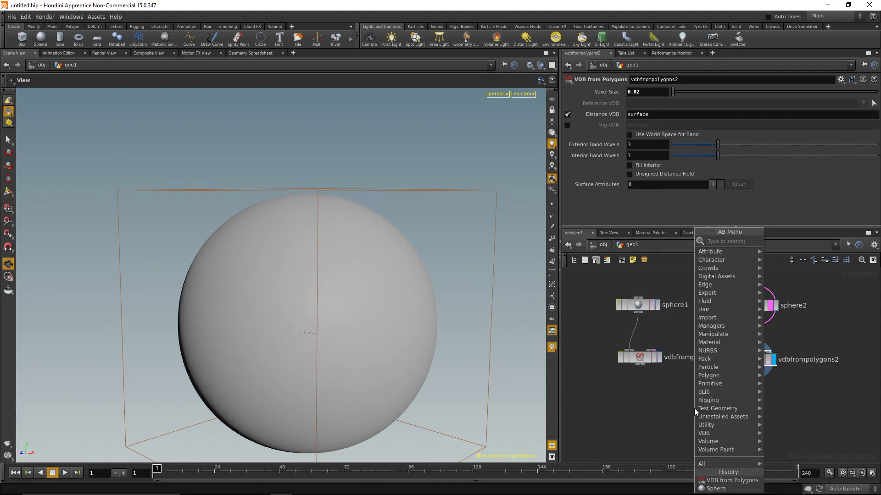
text(vdbres)
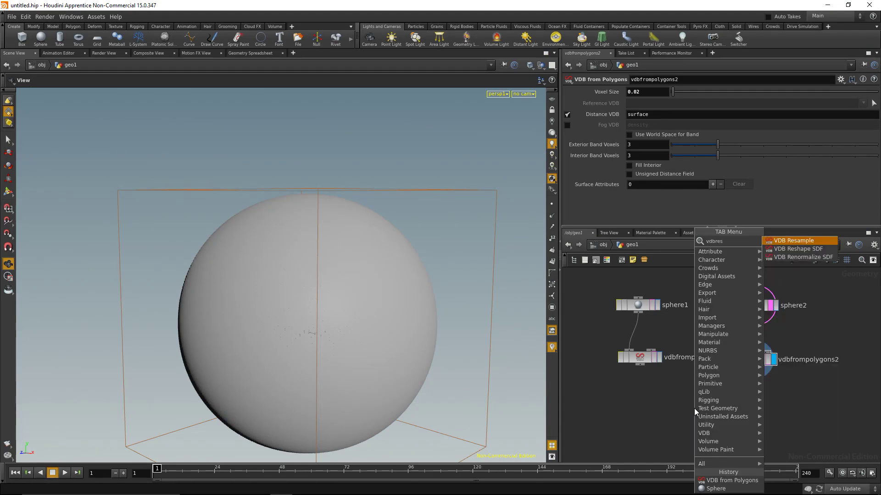
key(Down)
key(Return)
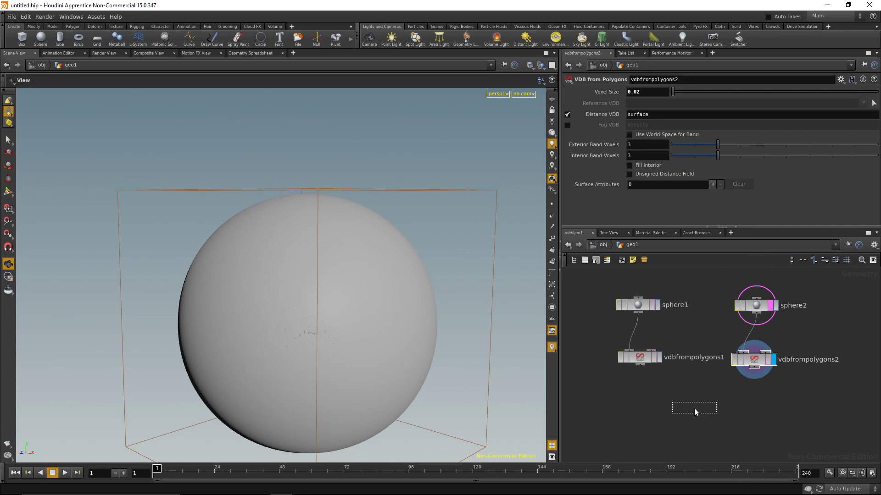
click(695, 409)
drag(695, 411, 644, 411)
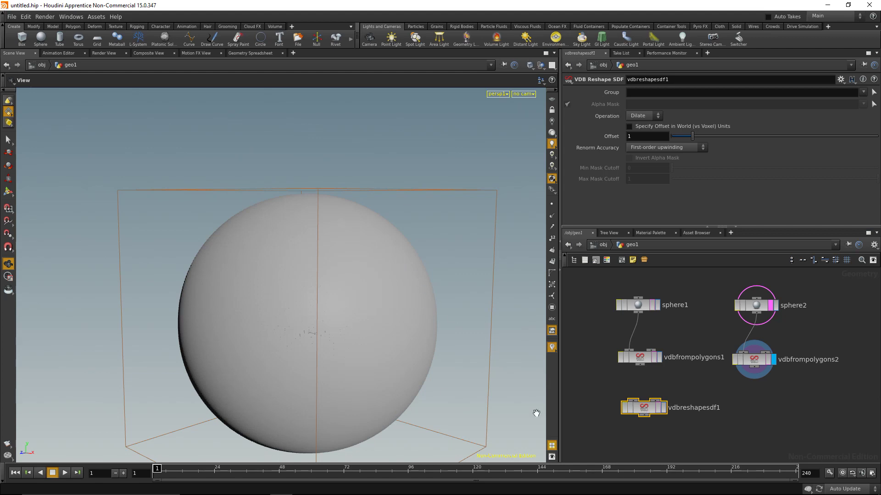
drag(640, 365, 633, 400)
click(663, 407)
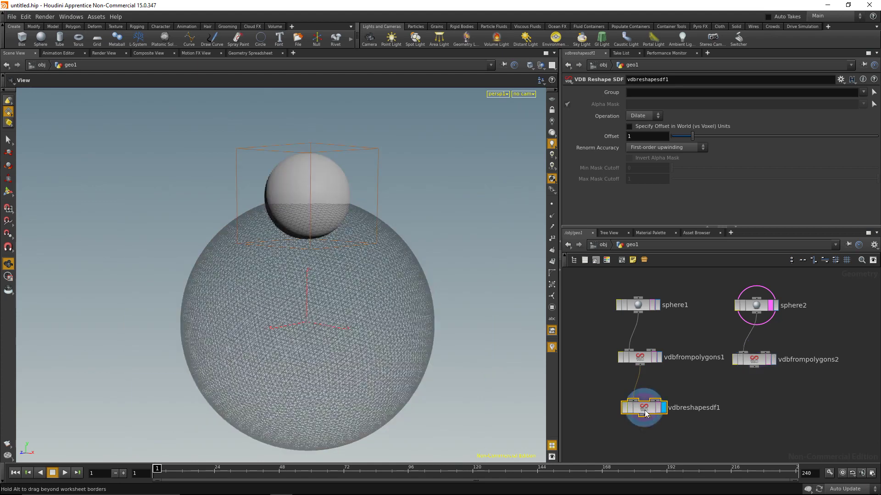
Compare the small sphere's VDB before and after the reshape by switching the displayed node between the two.
click(659, 358)
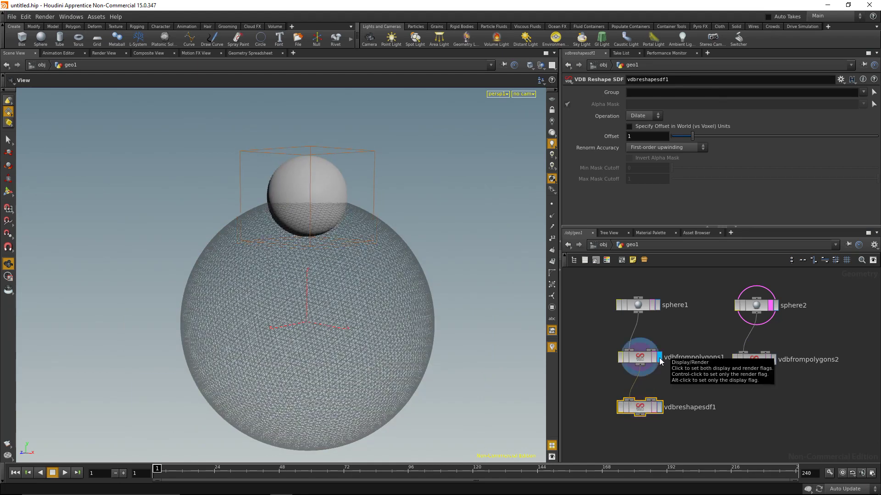
click(660, 408)
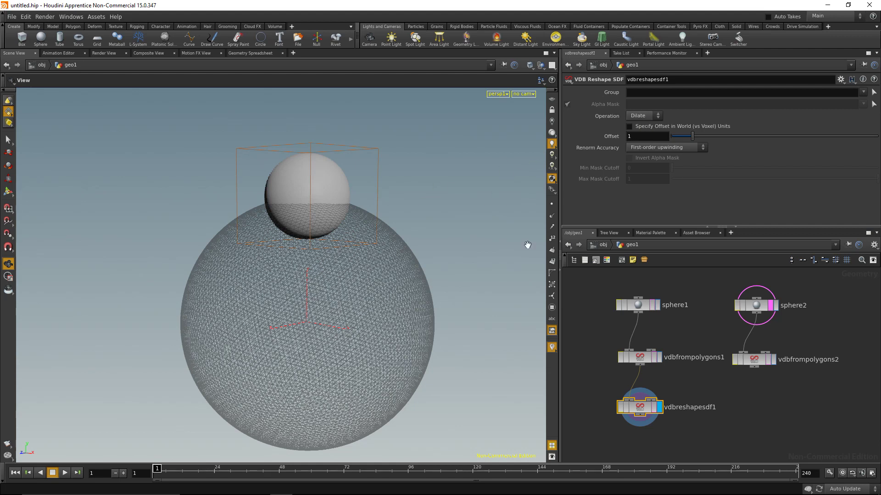
click(659, 357)
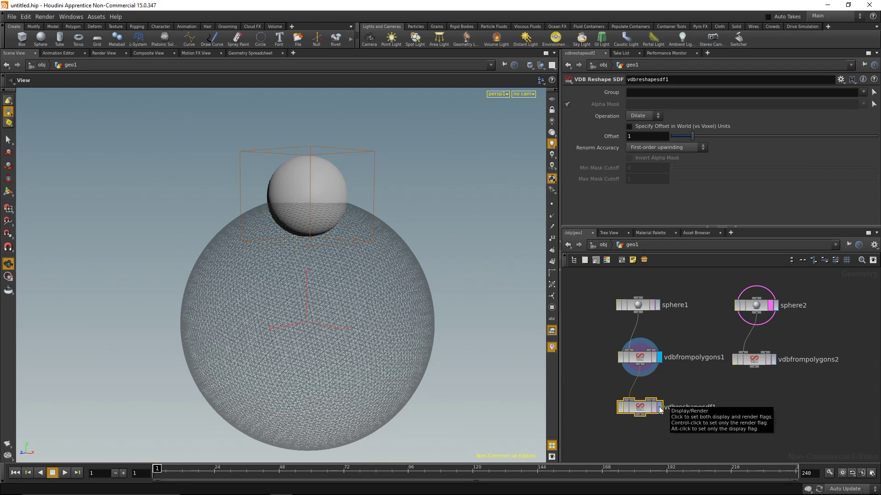
click(660, 406)
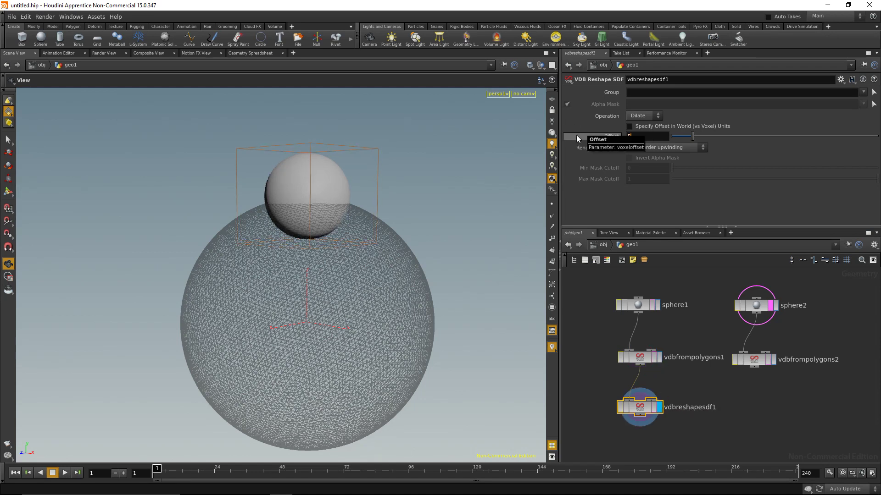
Try a dilation offset of 5 on the small sphere's VDB Reshape SDF node, and settle on 4.
text(5)
key(Return)
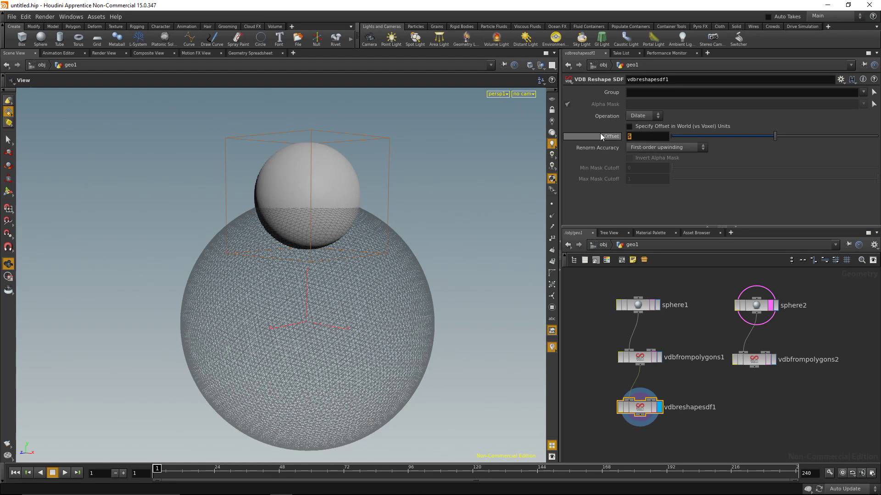
key(BackSpace)
text(4)
key(Return)
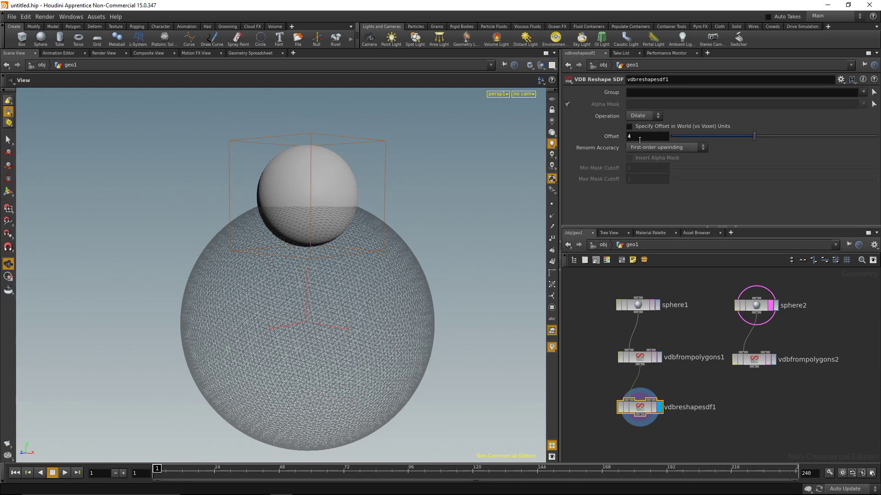
Duplicate the VDB Reshape SDF node, place the copy under vdbfrompolygons2, wire it to that node, and display it.
key(ctrl+c)
key(ctrl+v)
drag(668, 441, 759, 410)
click(754, 367)
click(735, 402)
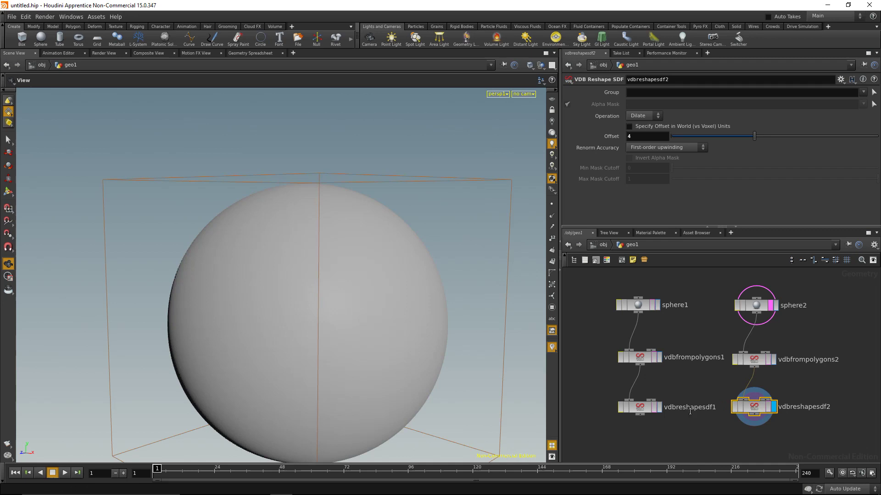
Compare the large sphere's VDB before and after dilation, and display the small sphere's dilated VDB.
click(774, 359)
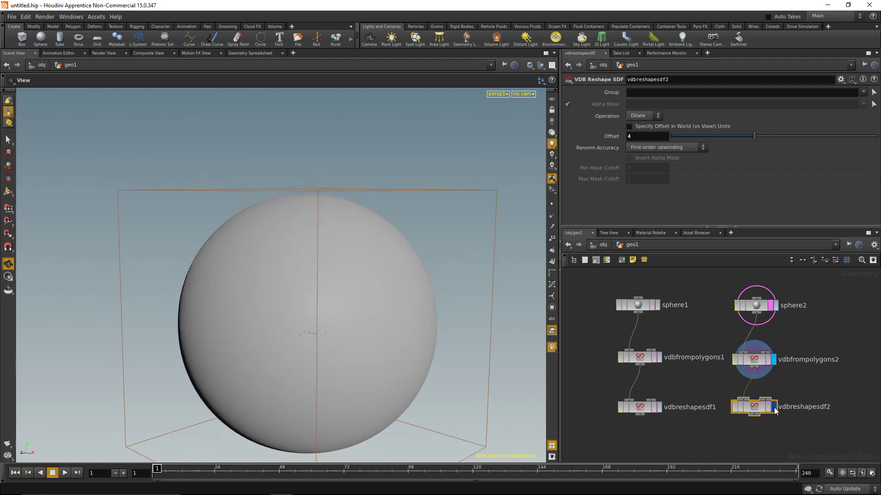
click(774, 407)
middle_drag(720, 425, 722, 373)
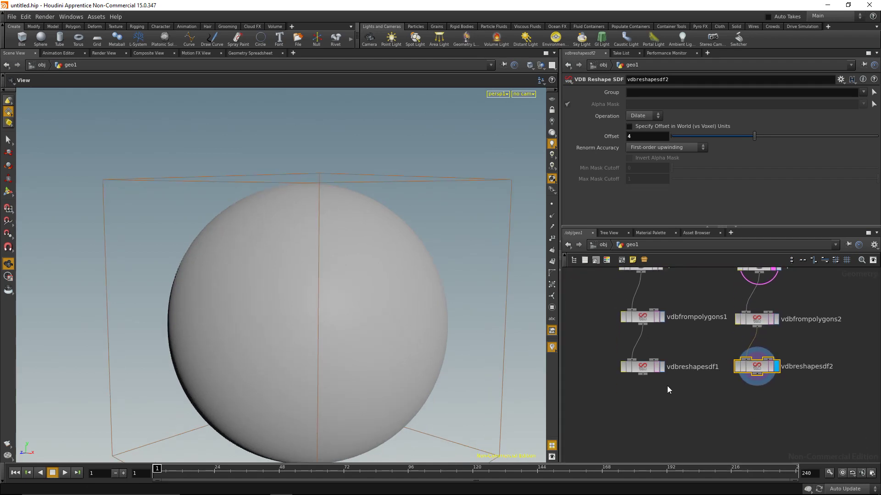
click(662, 367)
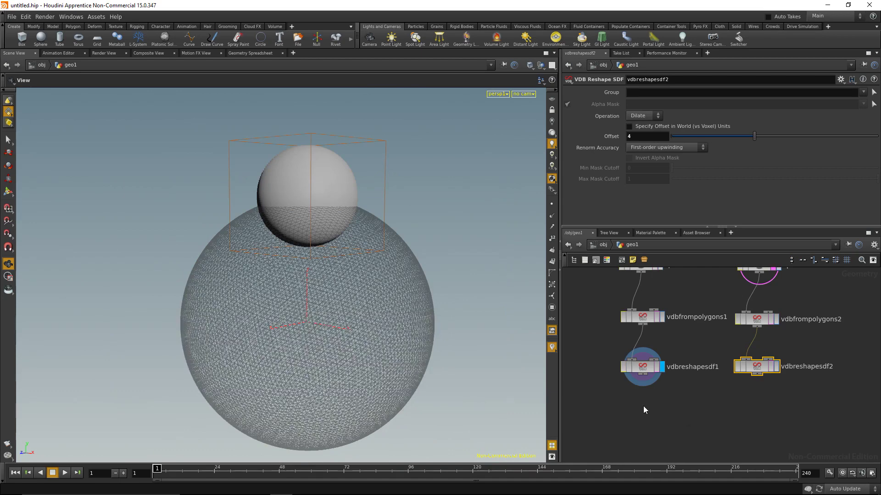
Switch to Illustrator and review the diagrams from expanding both objects through keeping only their intersection area.
click(258, 487)
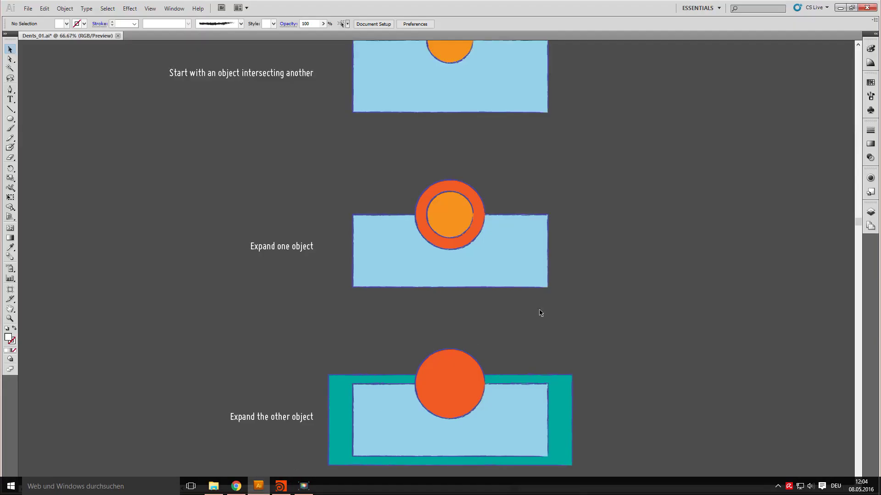
scroll(602, 353, down, 8)
scroll(603, 353, down, 10)
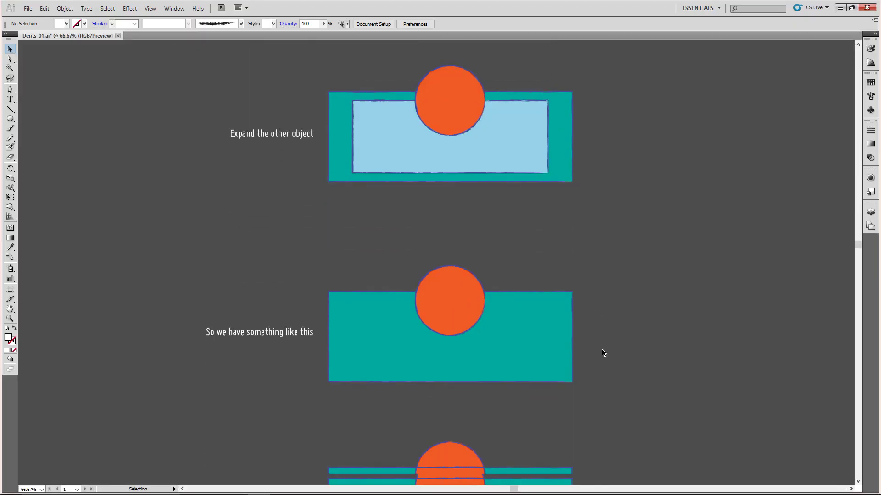
scroll(603, 353, down, 3)
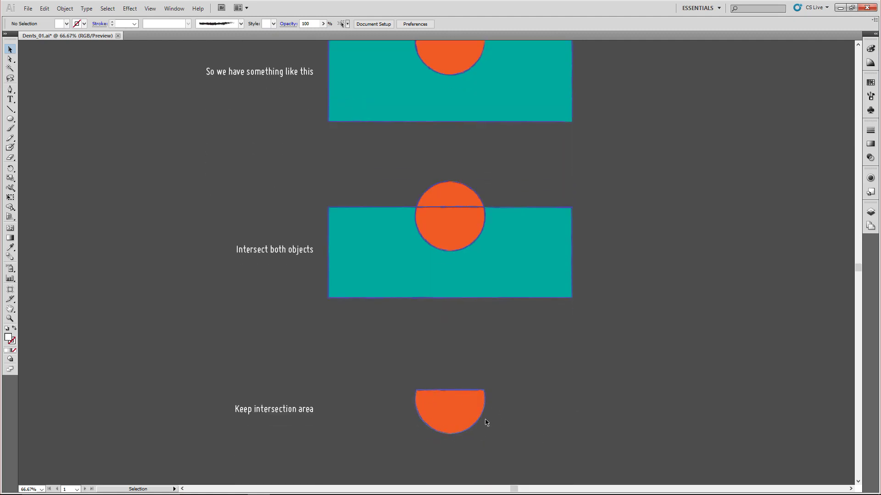
Return to Houdini, add a VDB Combine node fed by vdbreshapesdf1 first and vdbreshapesdf2 second, and display it.
mouse_move(333, 486)
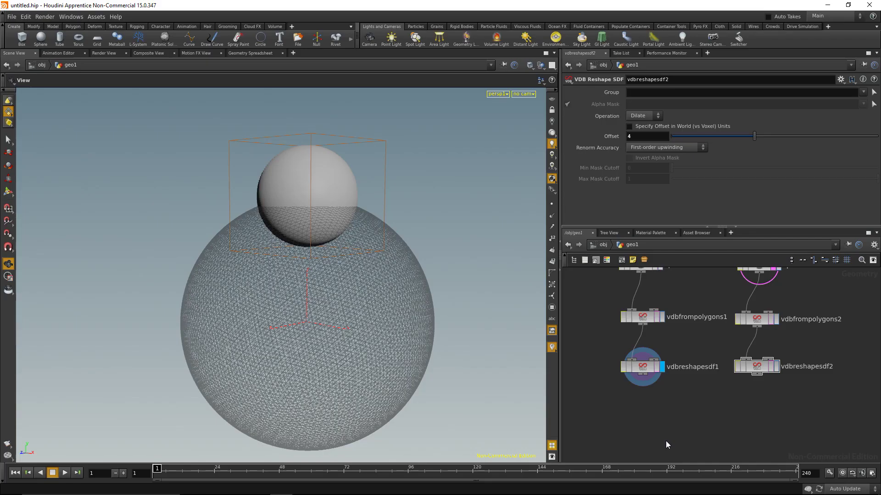
key(Tab)
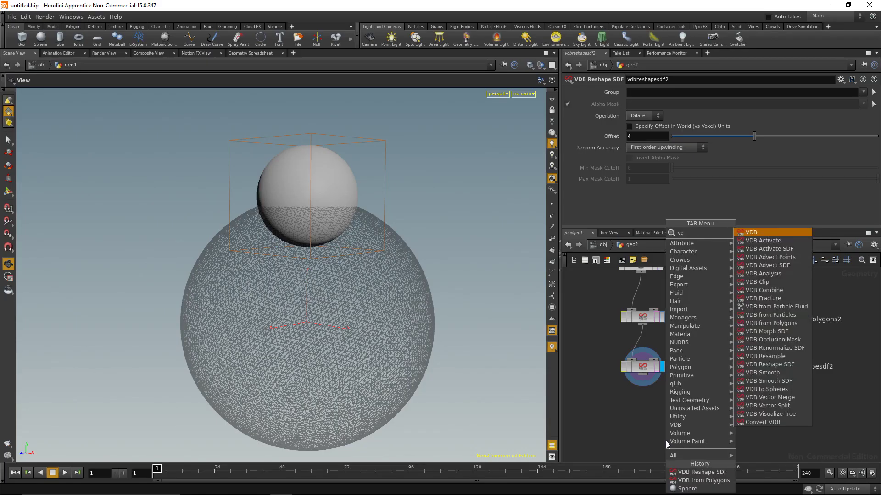
key(Escape)
click(666, 441)
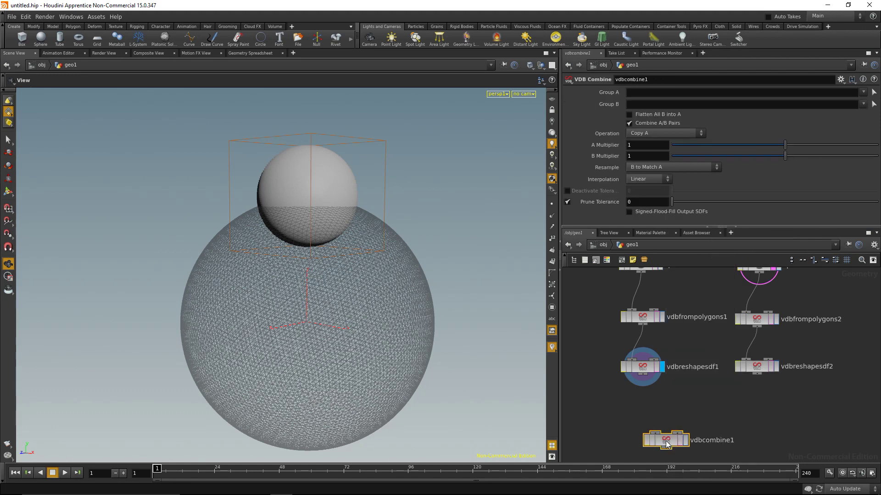
drag(667, 444, 712, 431)
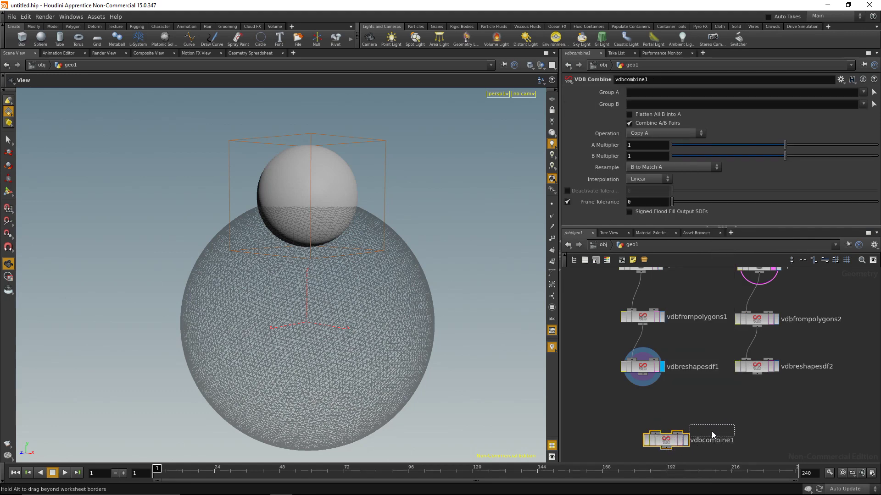
drag(644, 376, 700, 422)
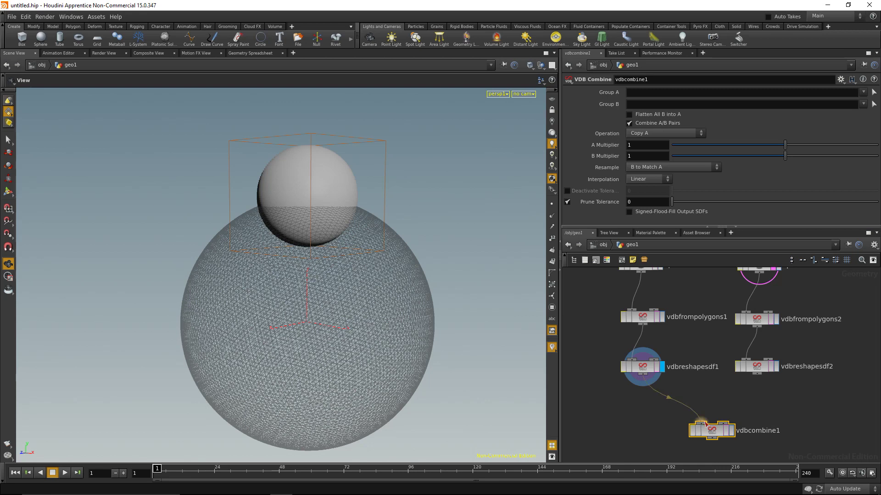
drag(756, 379, 718, 436)
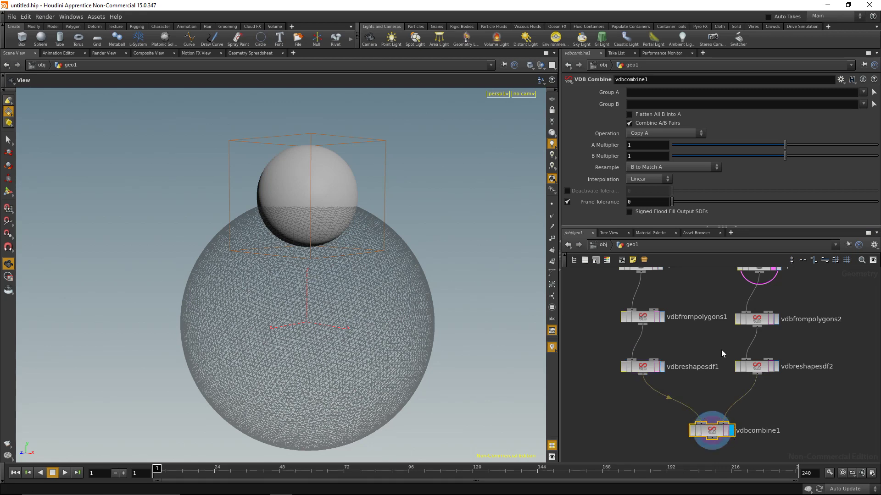
Set the VDB Combine operation to SDF Intersection and compare the result with the dilated small sphere.
click(648, 133)
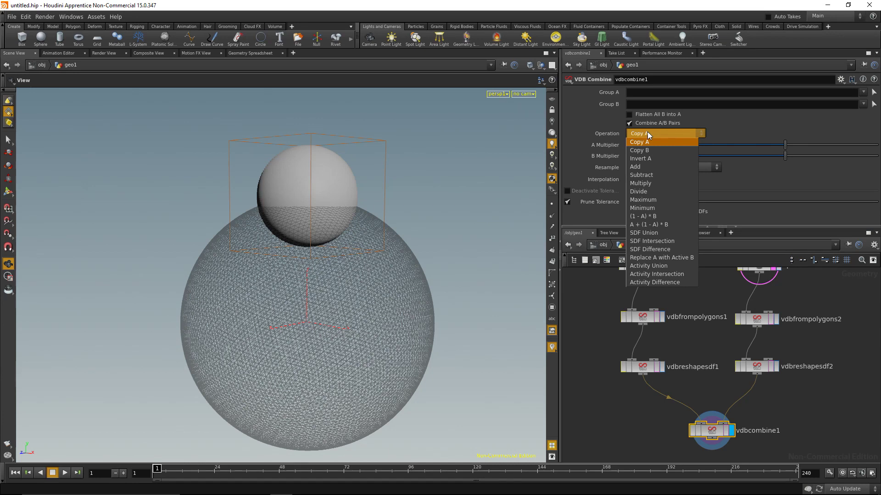
click(648, 241)
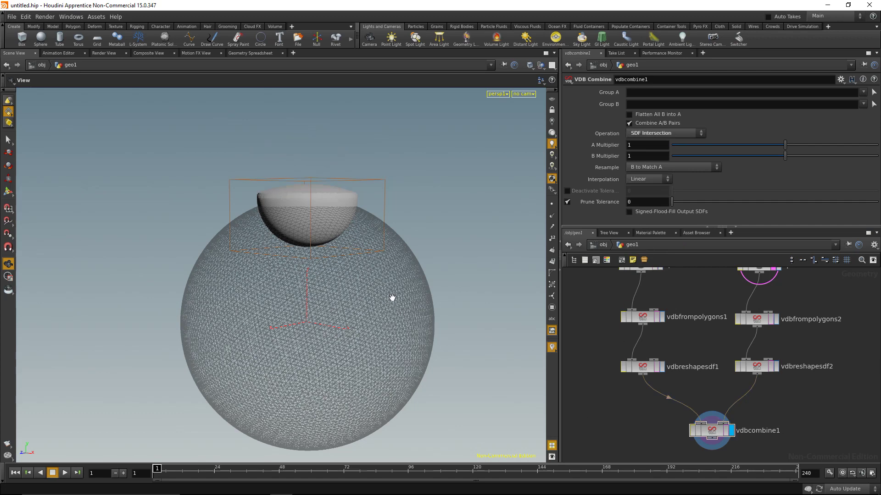
drag(360, 223, 301, 203)
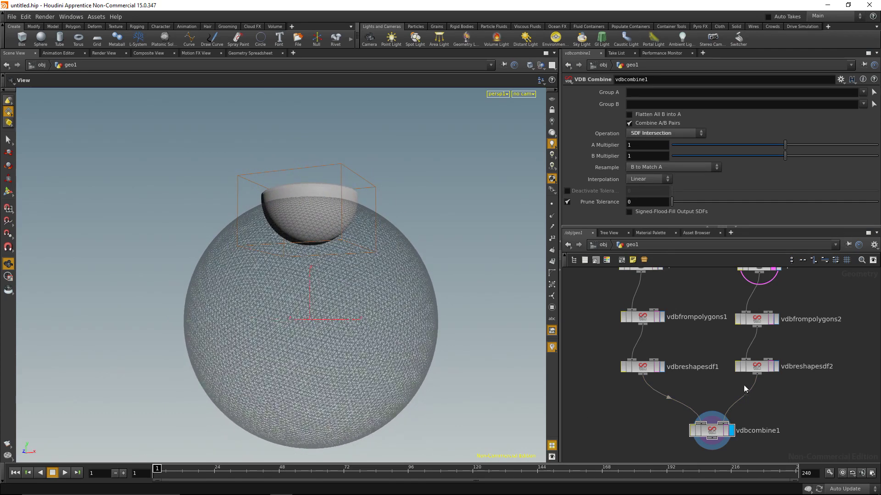
click(776, 366)
click(662, 367)
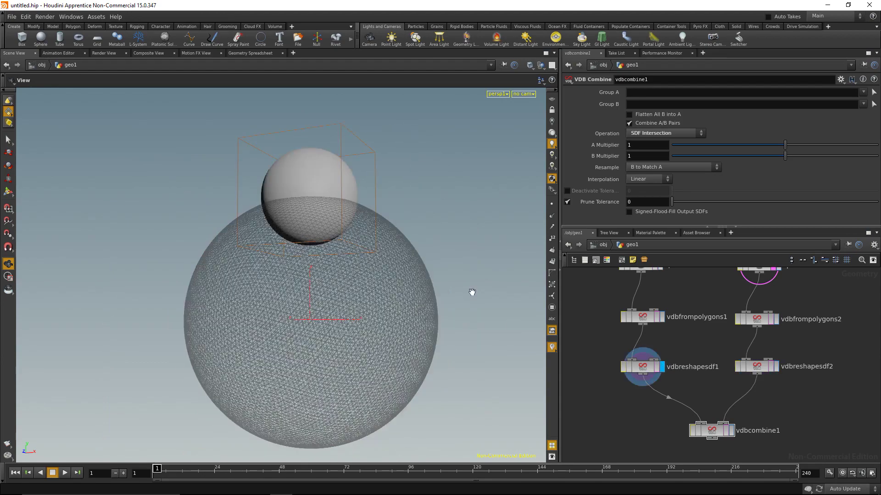
click(732, 430)
drag(321, 255, 360, 255)
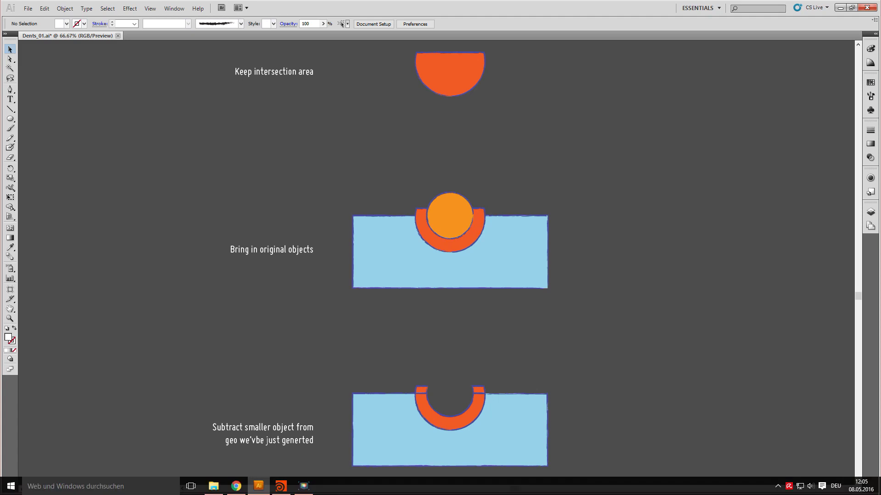
Check the subtraction diagram in Illustrator, return to Houdini, and add a second VDB Combine node below the first.
scroll(402, 413, down, 3)
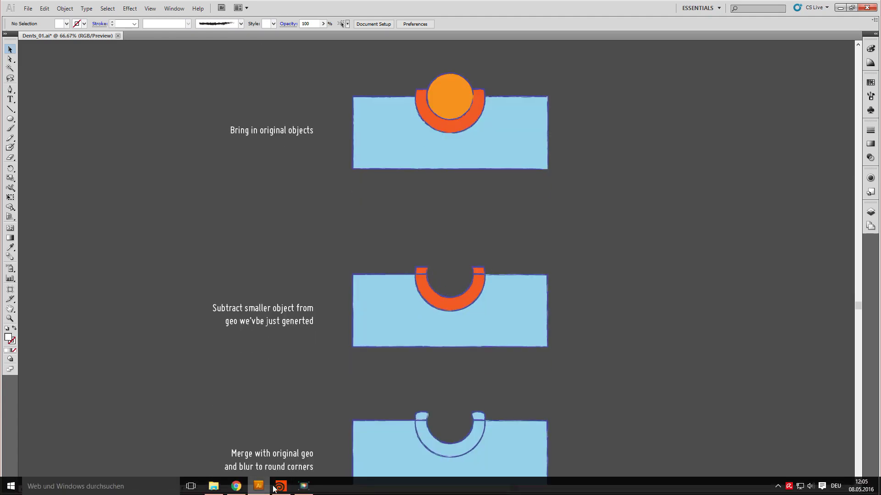
click(281, 491)
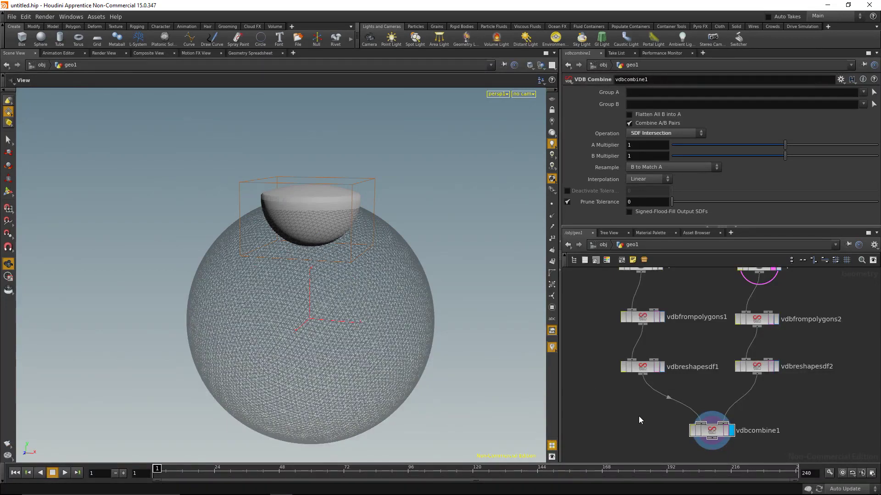
middle_drag(639, 416, 669, 396)
scroll(659, 409, down, 2)
key(Tab)
text(vdbc)
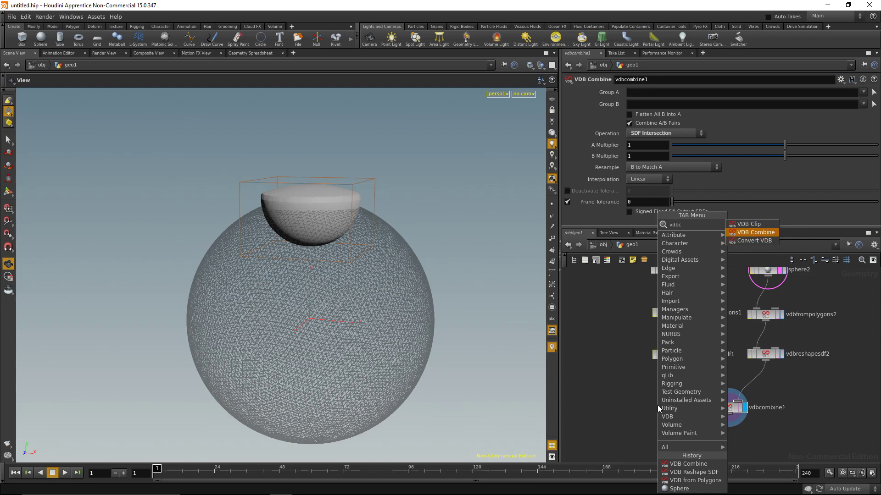
key(Return)
drag(658, 408, 658, 441)
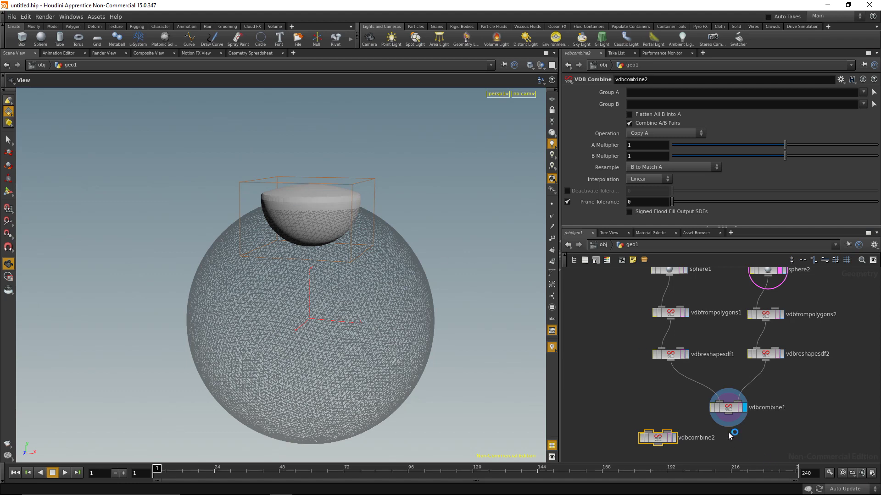
Wire vdbcombine1 into the second combine node's first input and vdbfrompolygons1 into its second input.
click(730, 416)
click(648, 430)
middle_drag(627, 352, 630, 325)
click(664, 405)
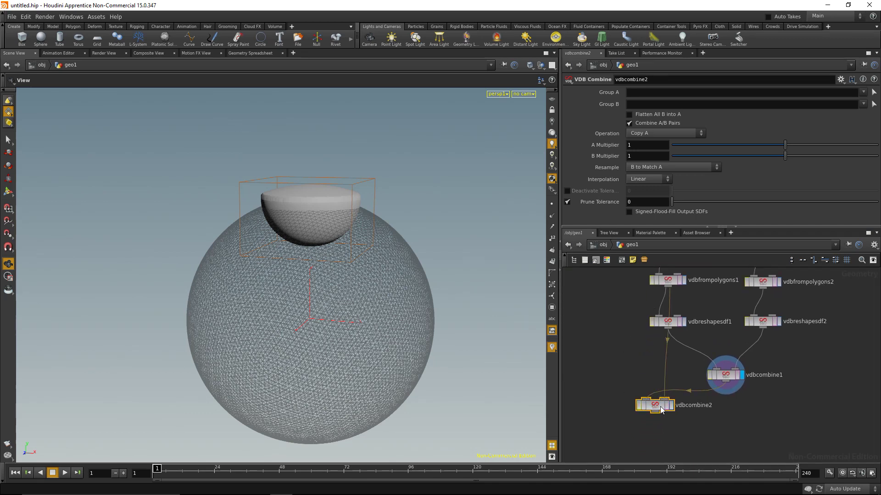
Display vdbcombine2 and set its operation to SDF Difference to subtract the original small sphere.
click(671, 405)
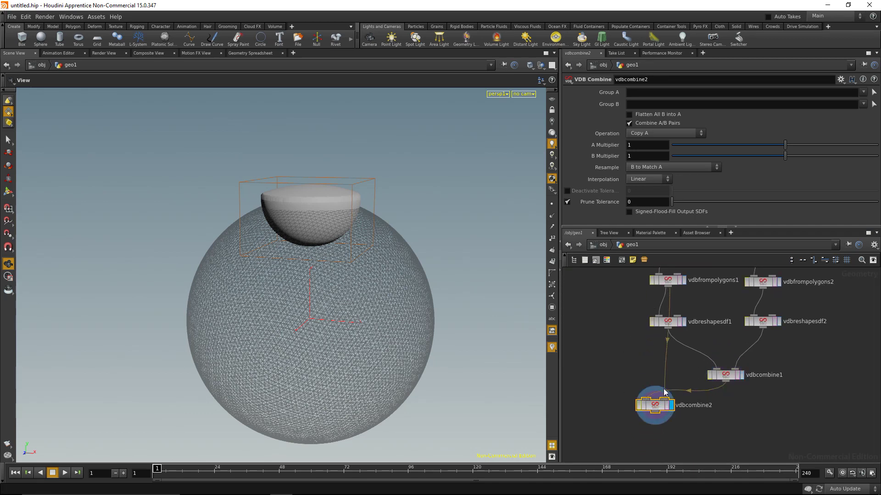
click(656, 134)
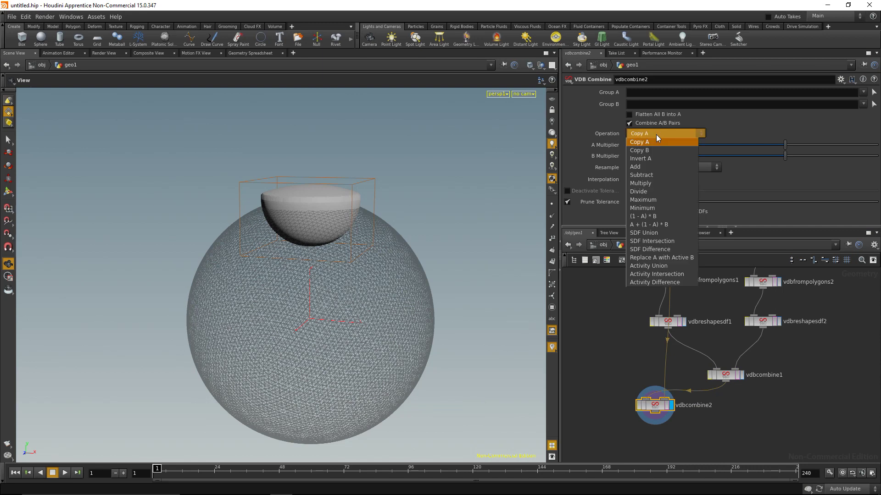
click(671, 249)
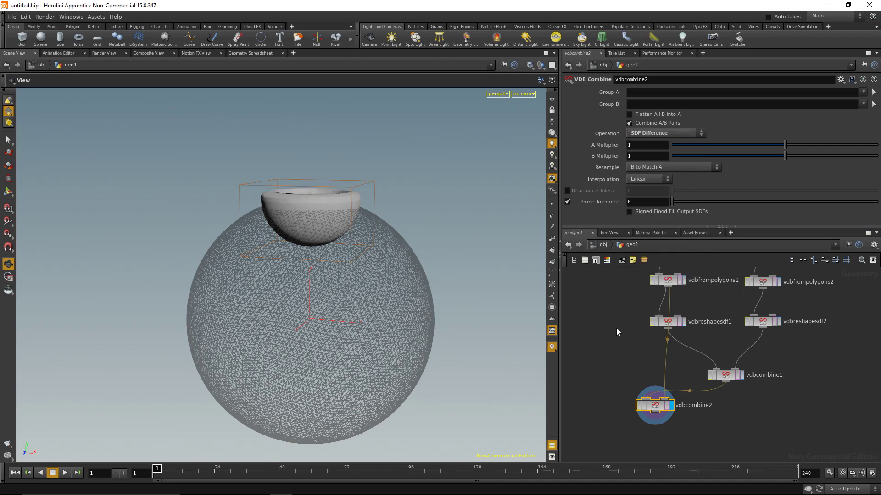
drag(344, 199, 294, 239)
Turn off the template display of sphere2 and inspect the hollowed bowl shape from several angles.
middle_drag(671, 337, 640, 374)
click(777, 327)
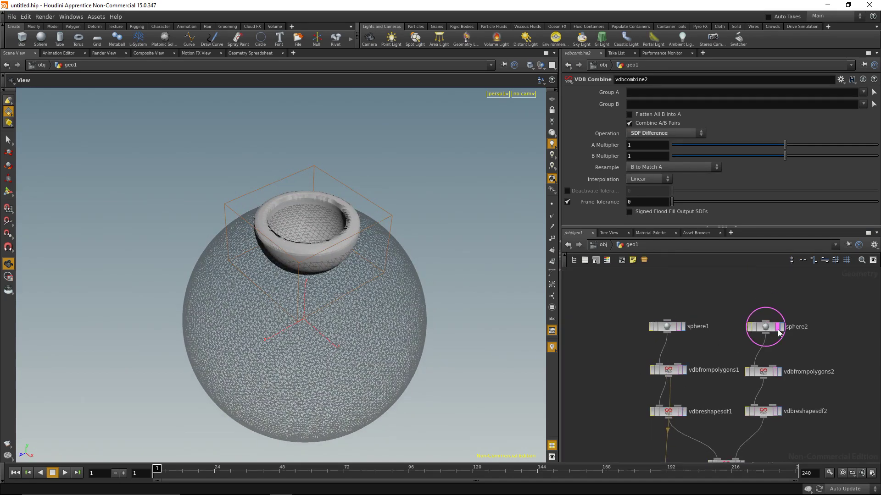
drag(482, 275, 419, 238)
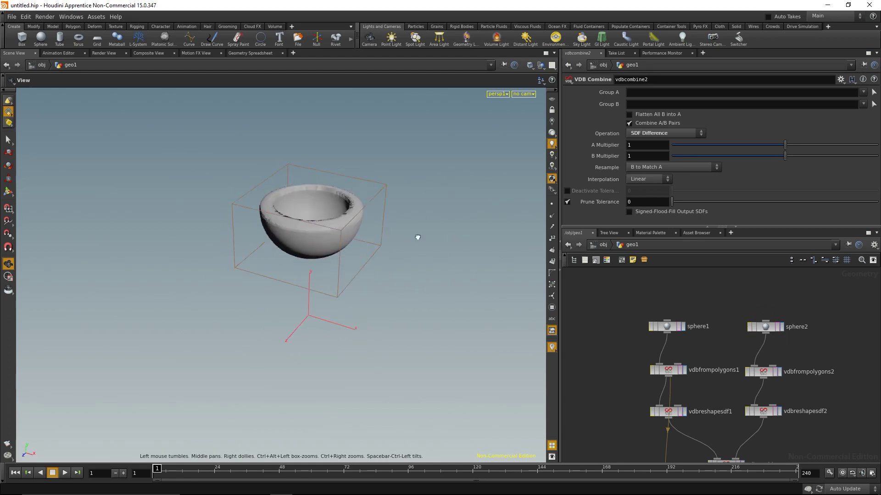
right_drag(419, 238, 388, 244)
drag(388, 245, 383, 230)
right_drag(384, 230, 317, 275)
middle_drag(348, 285, 338, 255)
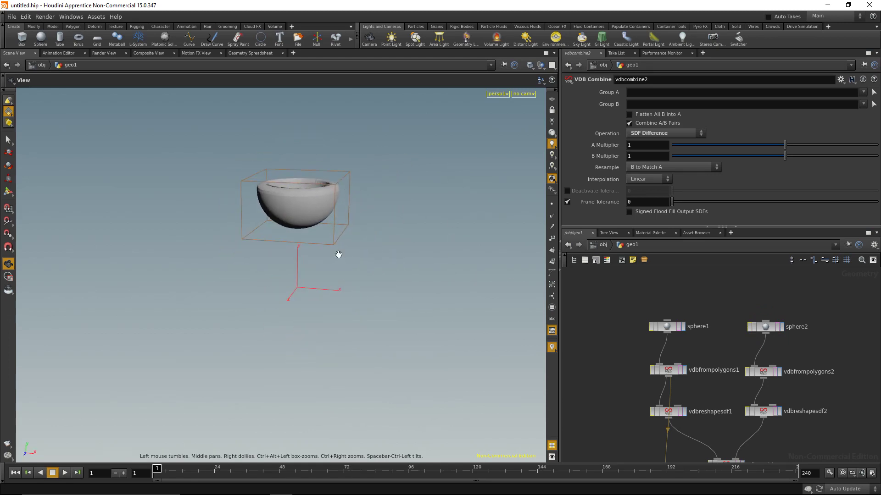
drag(345, 270, 374, 257)
Place vdbcombine2 directly beneath vdbcombine1 and compare its result with the large sphere's dilated VDB.
middle_drag(621, 440, 623, 338)
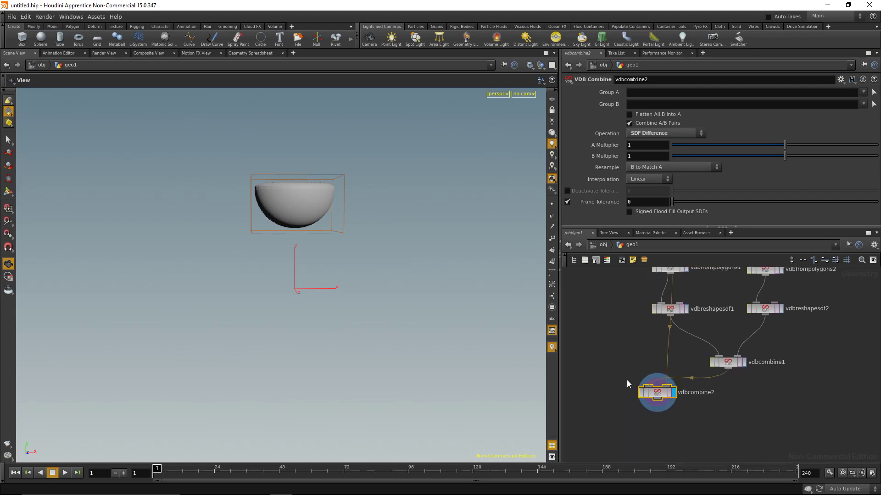
drag(655, 395, 730, 410)
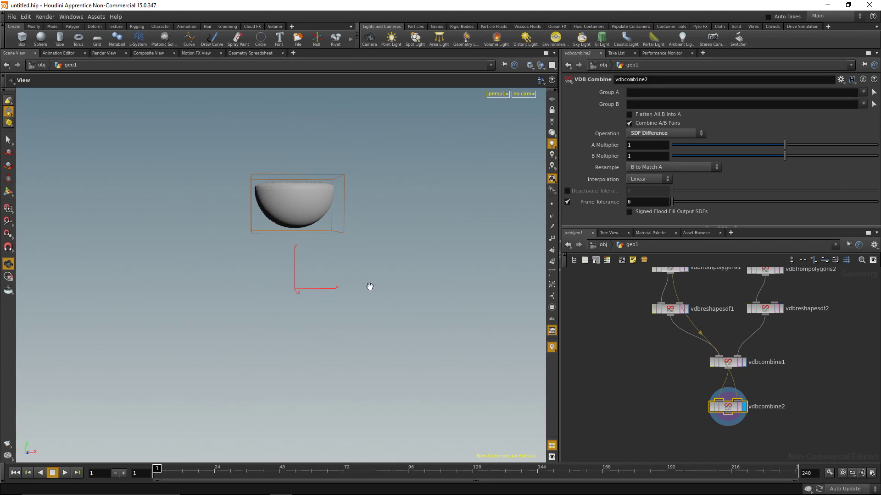
drag(356, 230, 319, 289)
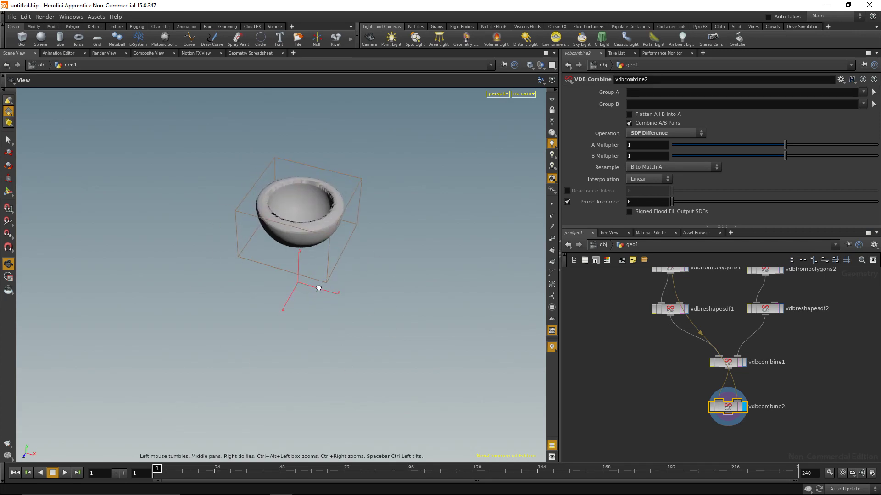
click(781, 309)
drag(413, 294, 454, 235)
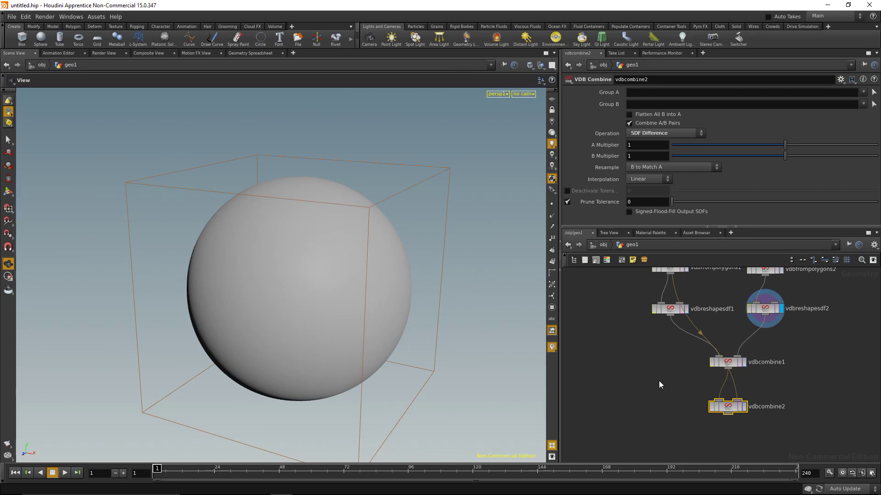
middle_drag(664, 367, 642, 387)
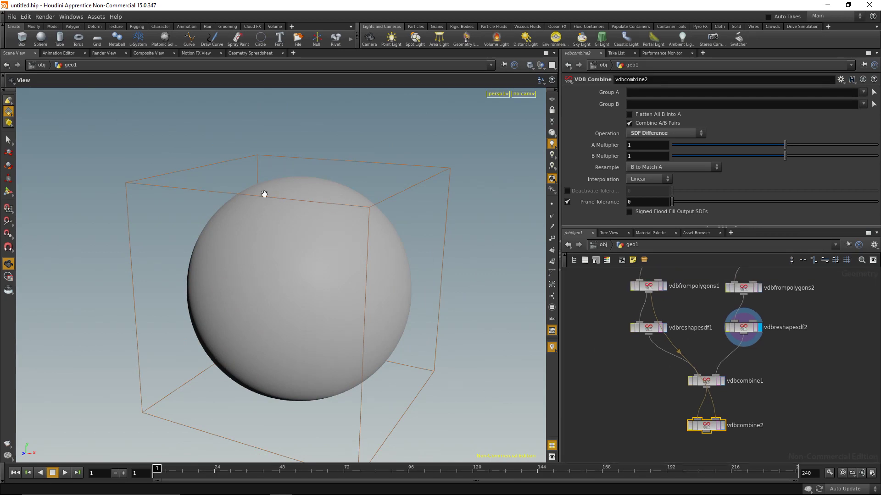
click(723, 426)
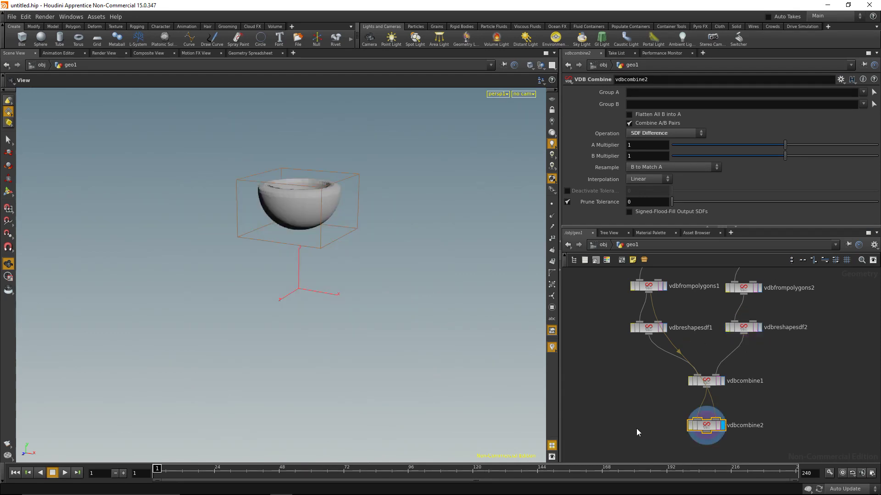
Add a third VDB Combine node below the network and wire vdbreshapesdf2 into its first input.
key(Tab)
text(vdbc)
key(Down)
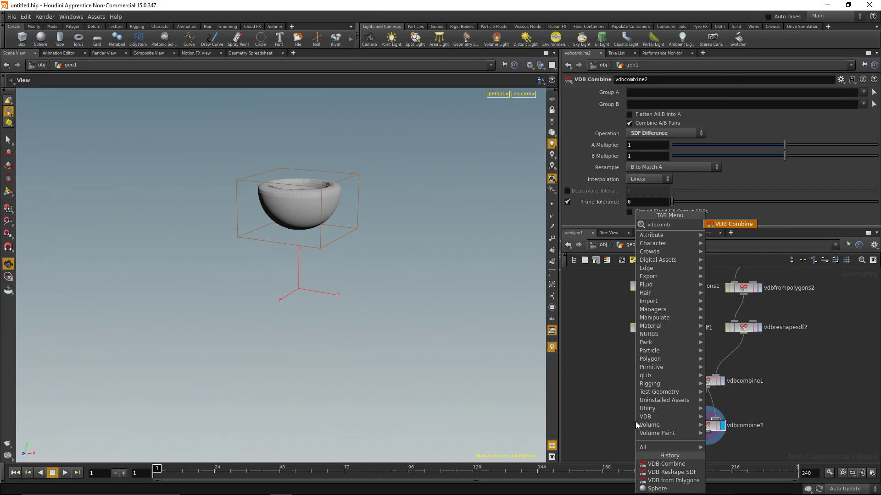
key(Return)
click(635, 422)
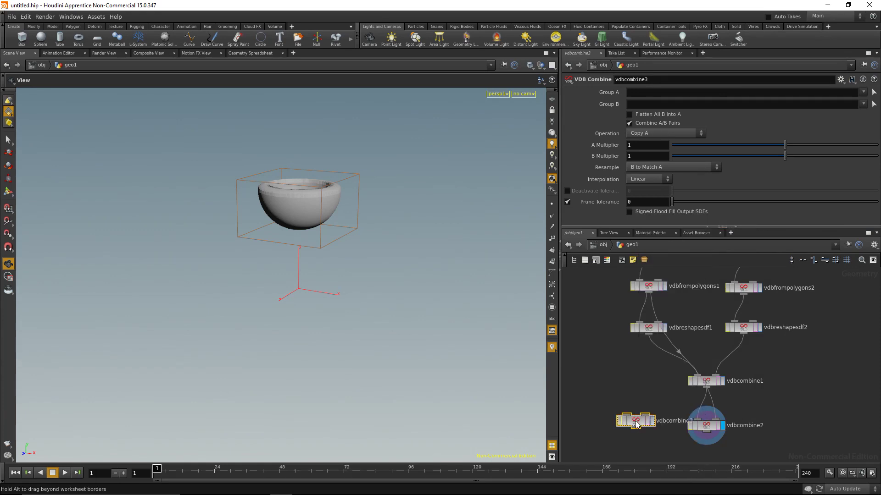
drag(636, 424, 631, 448)
drag(744, 337, 624, 438)
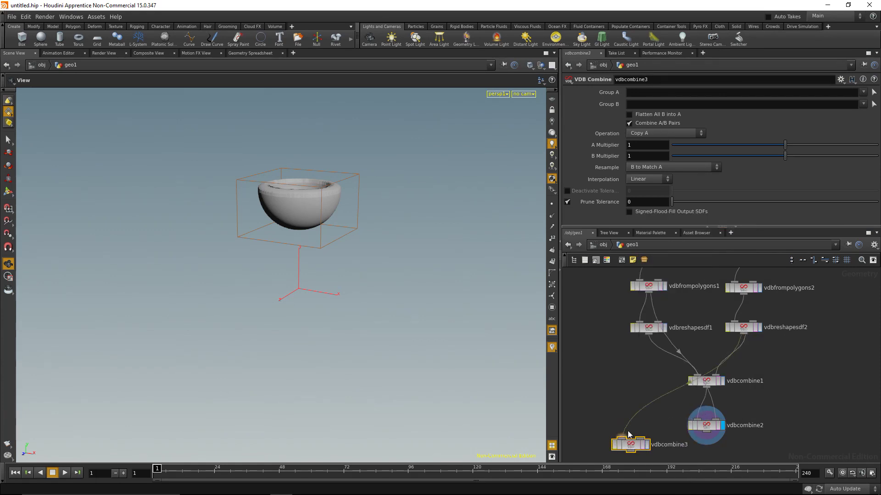
Wire vdbreshapesdf1 into the second input of vdbcombine3, display it, set its operation to SDF Difference and inspect the cut sphere.
click(666, 328)
drag(648, 335, 642, 440)
click(647, 445)
click(668, 134)
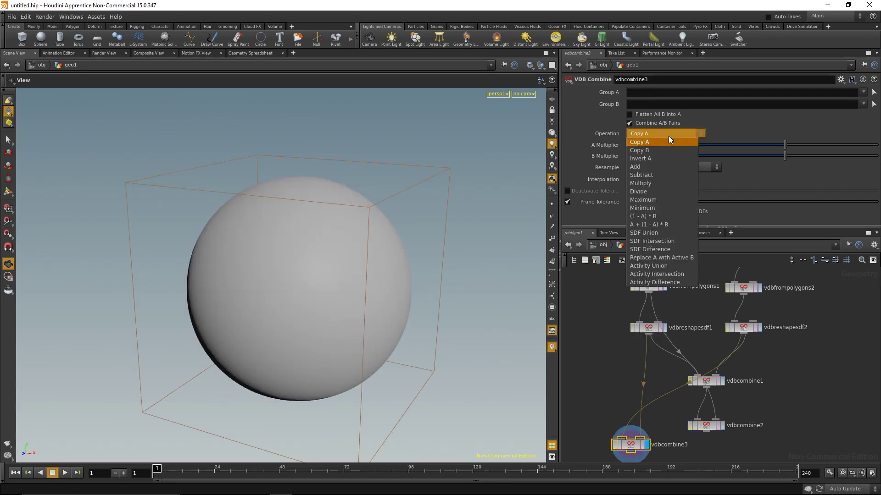
click(659, 251)
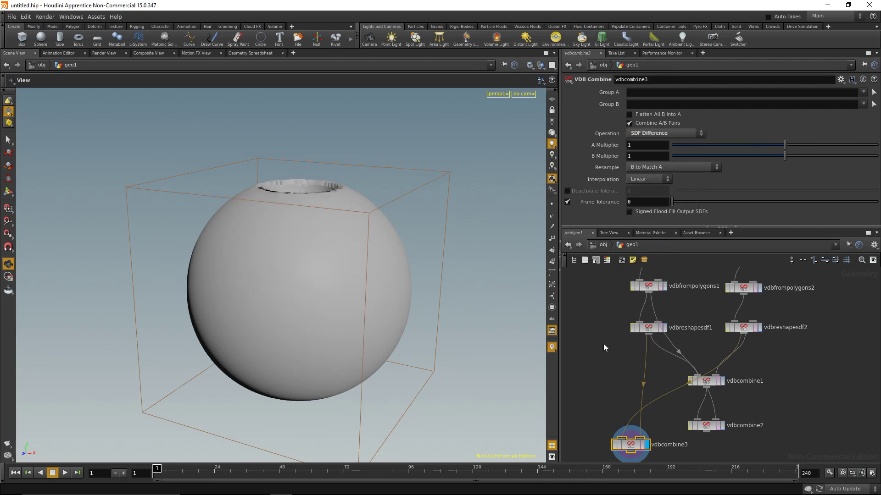
drag(339, 241, 360, 308)
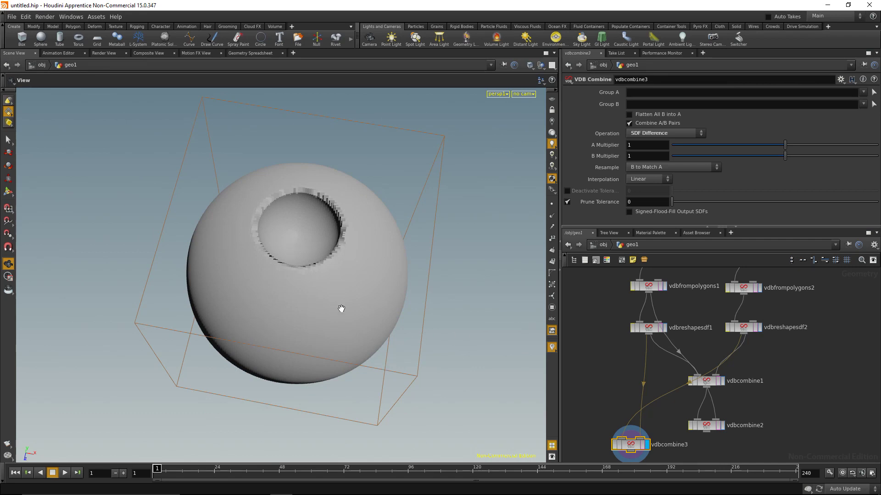
drag(340, 309, 381, 303)
Replace the first input of vdbcombine3 with the undilated small sphere VDB from vdbfrompolygons2.
middle_drag(806, 351, 816, 335)
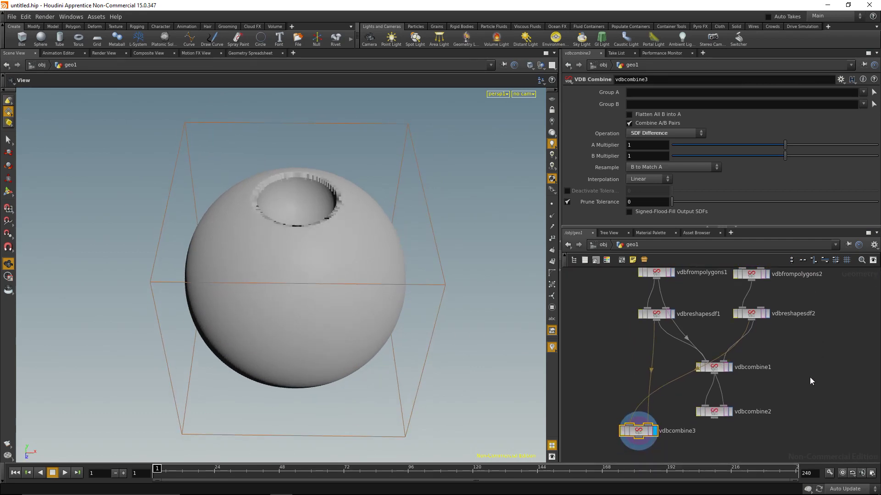
click(752, 314)
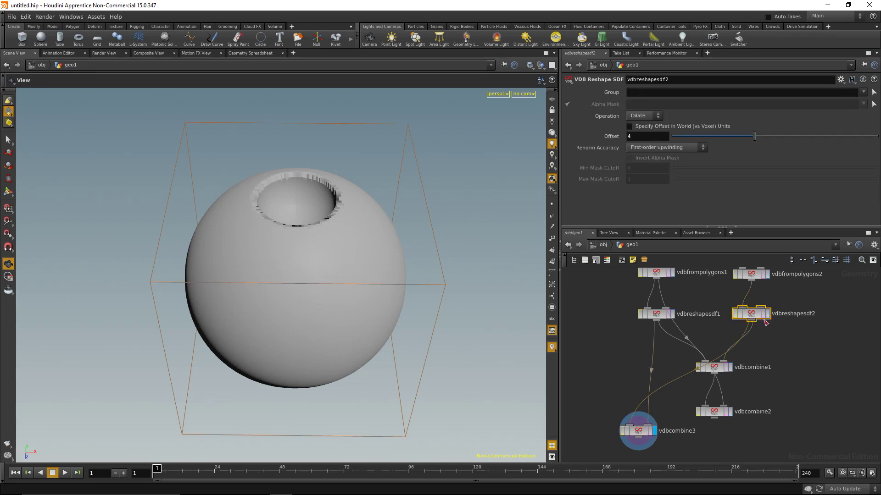
middle_drag(799, 336, 802, 357)
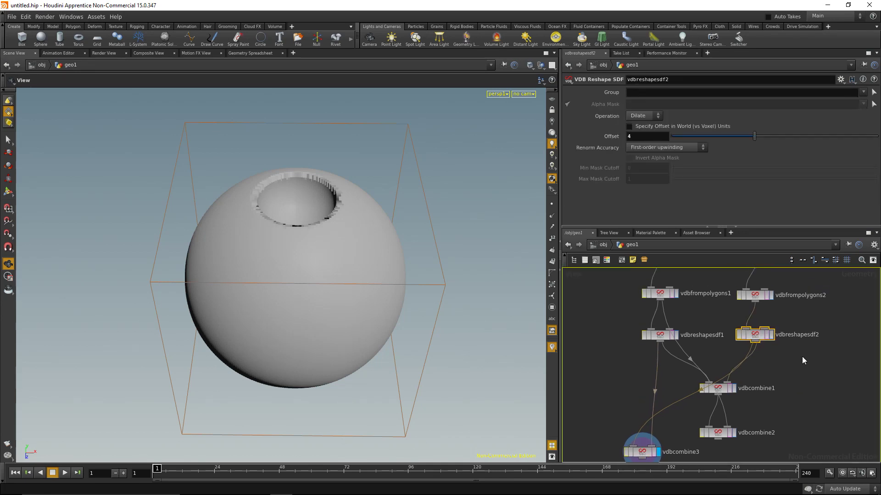
click(755, 302)
click(633, 446)
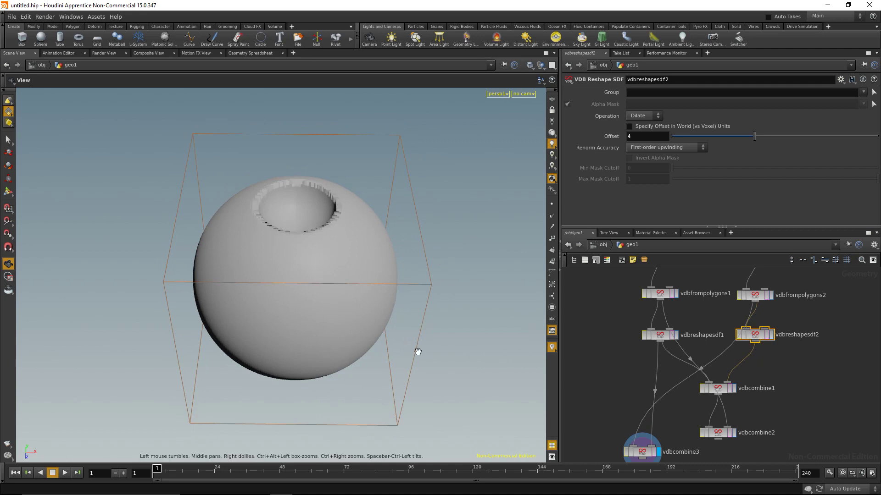
Compare the results of vdbcombine2 and vdbcombine3, and align vdbcombine3 level with vdbcombine2 in the network.
drag(418, 352, 400, 278)
middle_drag(804, 434, 796, 386)
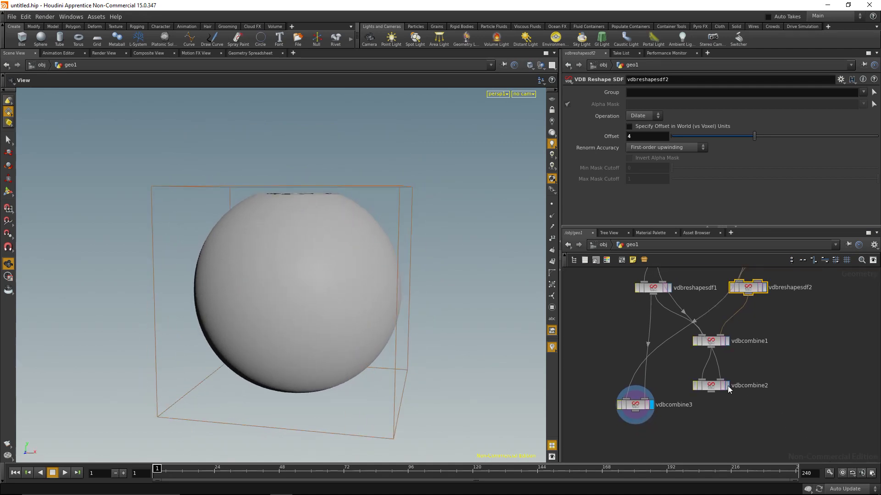
click(727, 385)
click(651, 406)
click(727, 385)
drag(628, 409, 634, 388)
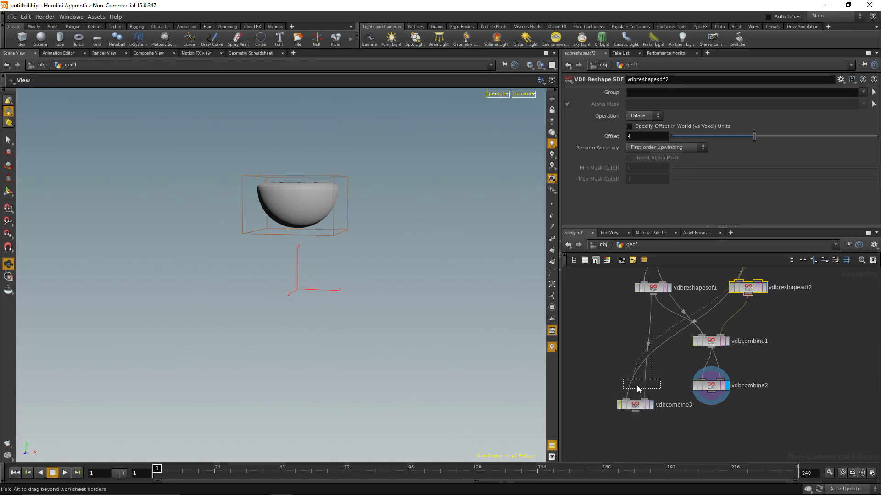
Add a fourth VDB Combine node below the network, wire vdbcombine3 and vdbcombine2 into it, and display it.
key(Tab)
text(vdbcom)
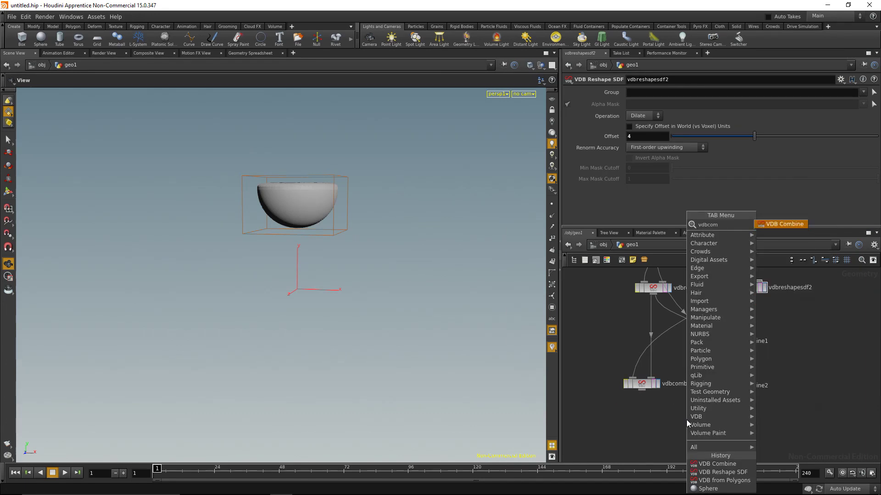
text(bin)
key(Return)
click(674, 444)
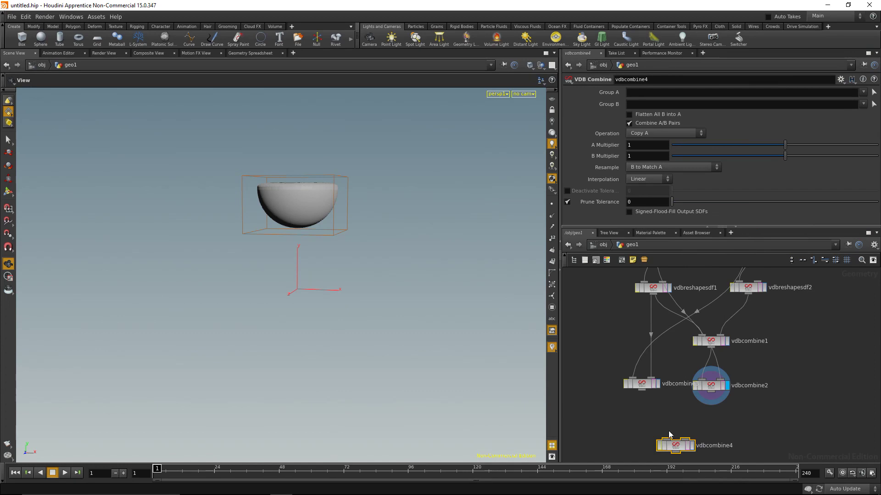
drag(642, 390, 666, 439)
click(692, 446)
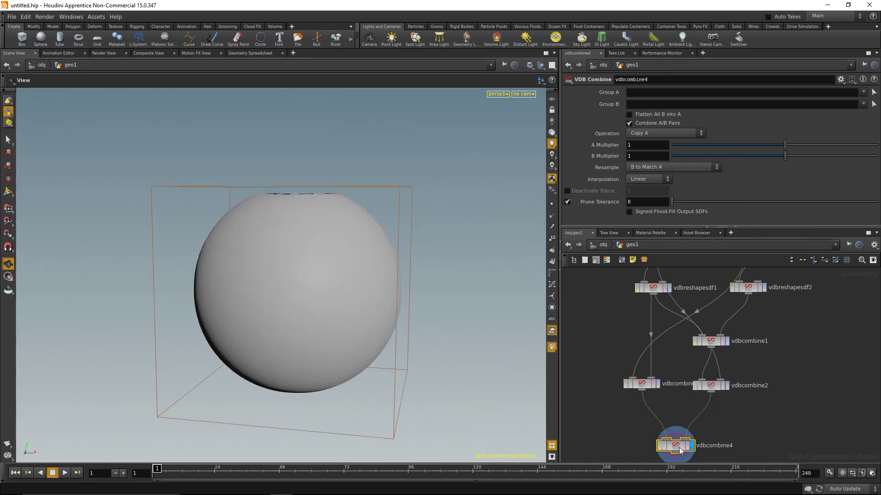
Set the operation of vdbcombine4 to SDF Union and inspect the raised rim around the dent.
click(658, 133)
click(667, 231)
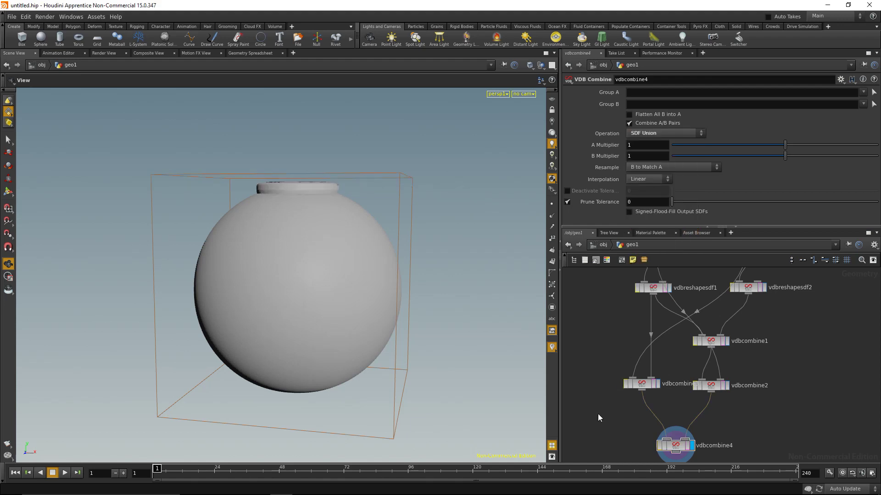
drag(353, 320, 427, 320)
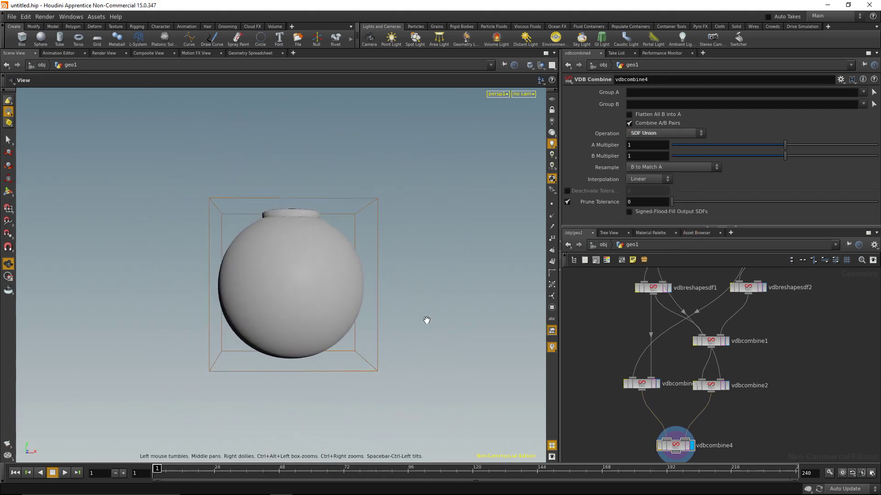
middle_drag(640, 441, 685, 389)
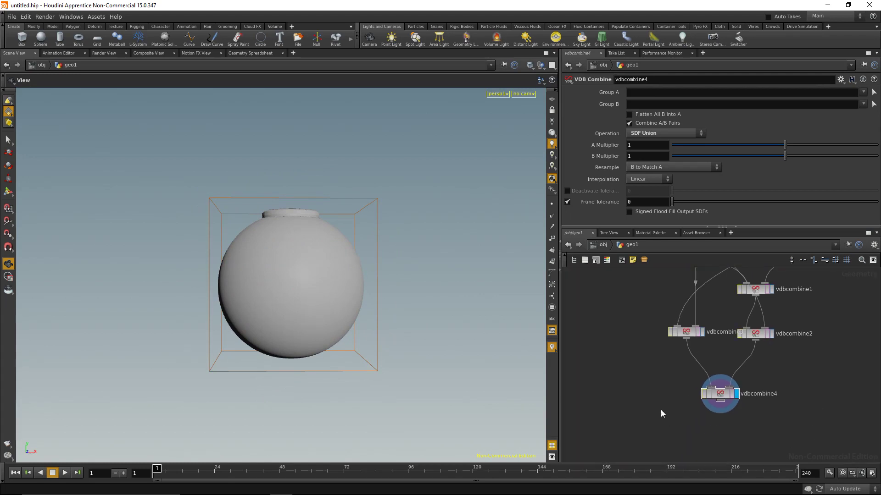
drag(321, 222, 321, 236)
right_drag(291, 218, 419, 205)
middle_drag(343, 213, 344, 240)
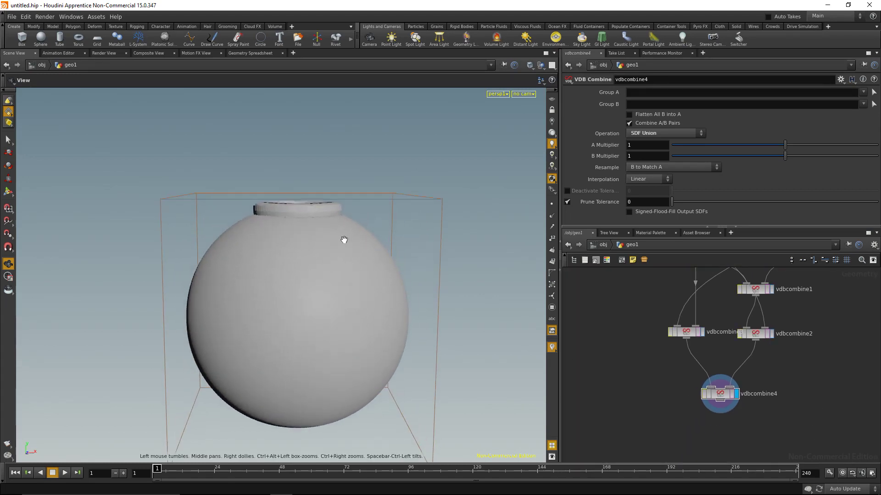
right_drag(344, 239, 373, 193)
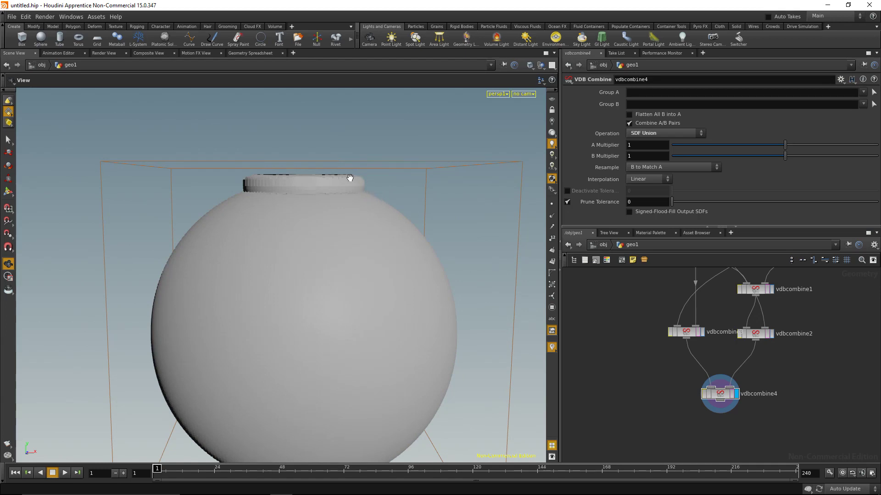
Add a VDB Smooth SDF node below vdbcombine4, wire it in, display it and inspect the smoothed rim.
middle_drag(657, 400, 659, 377)
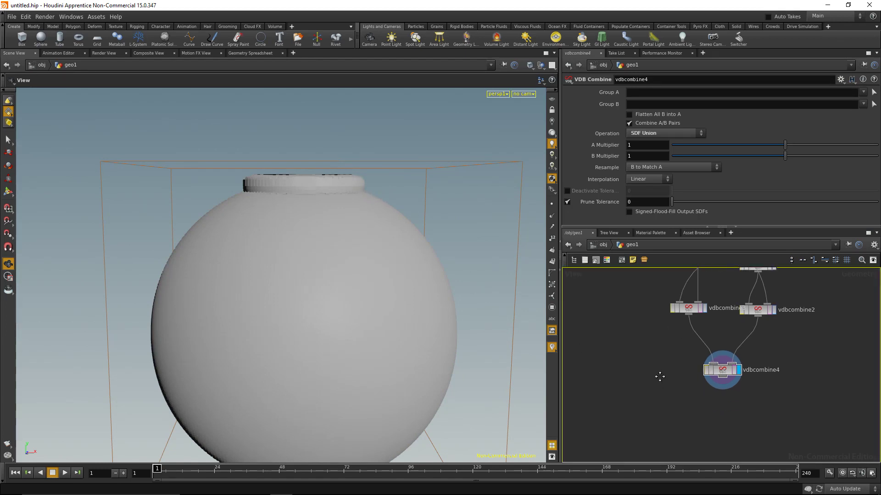
key(Tab)
text(vdbs)
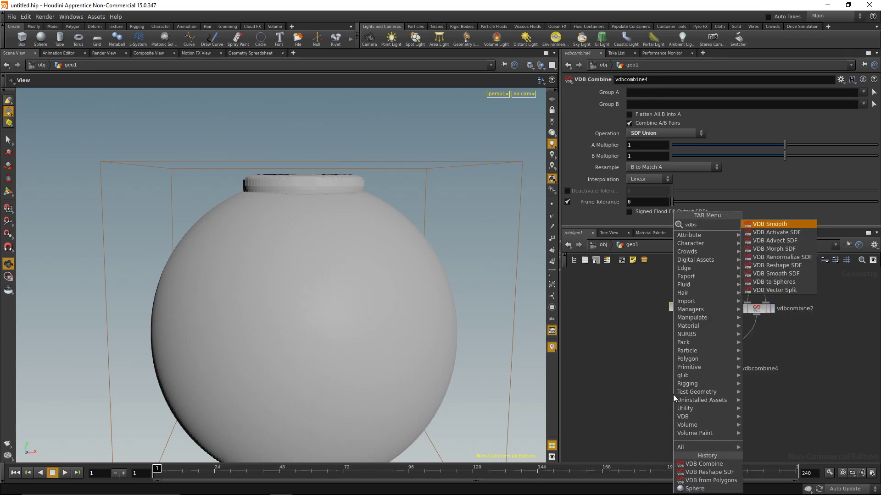
text(moo)
key(Down)
key(Return)
click(673, 394)
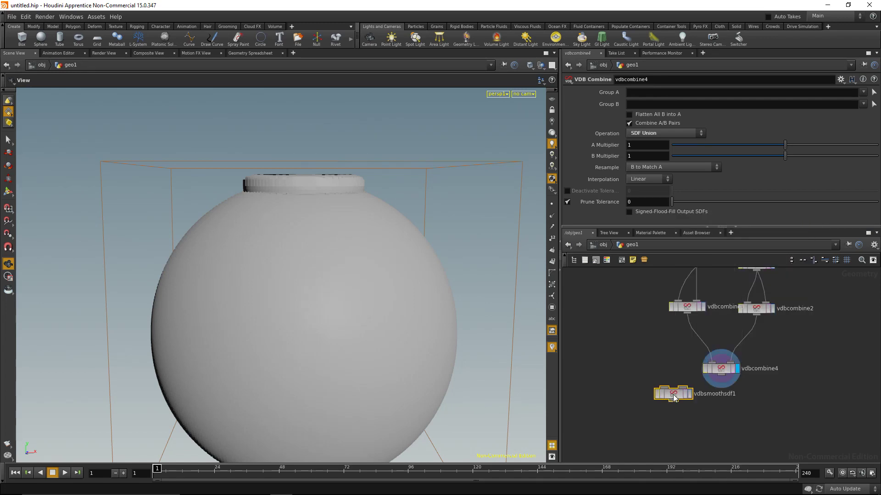
click(722, 414)
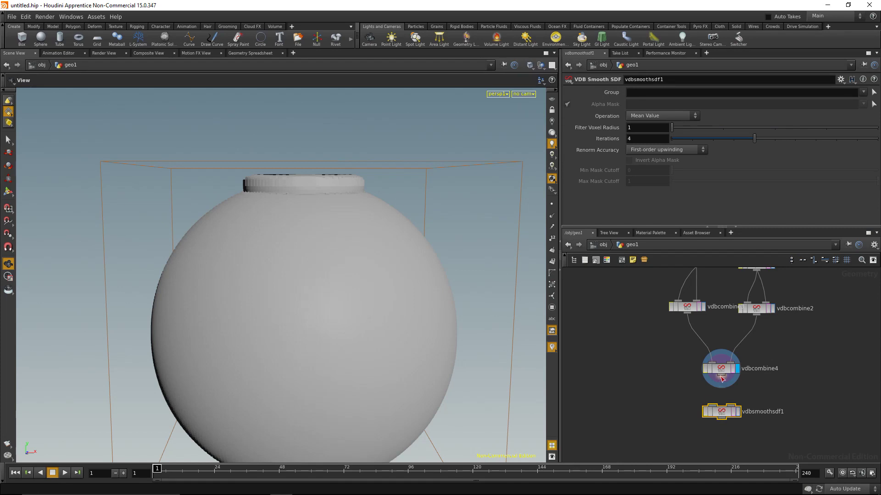
click(737, 412)
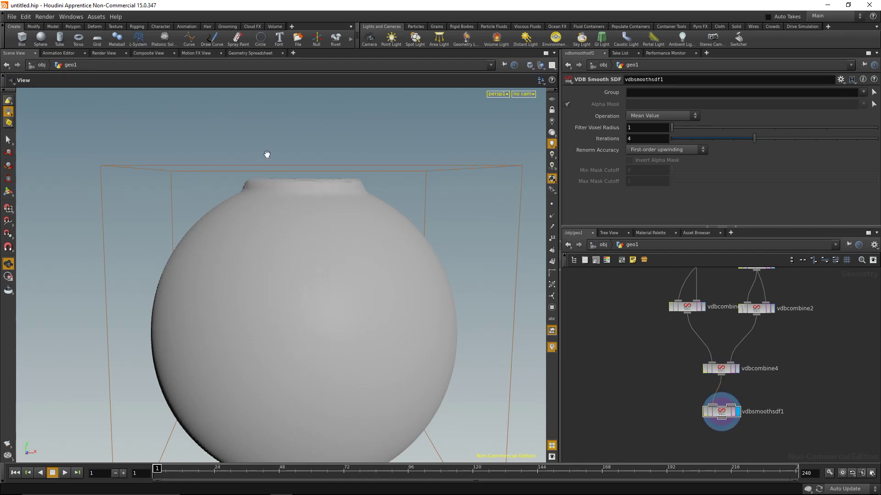
drag(332, 206, 364, 290)
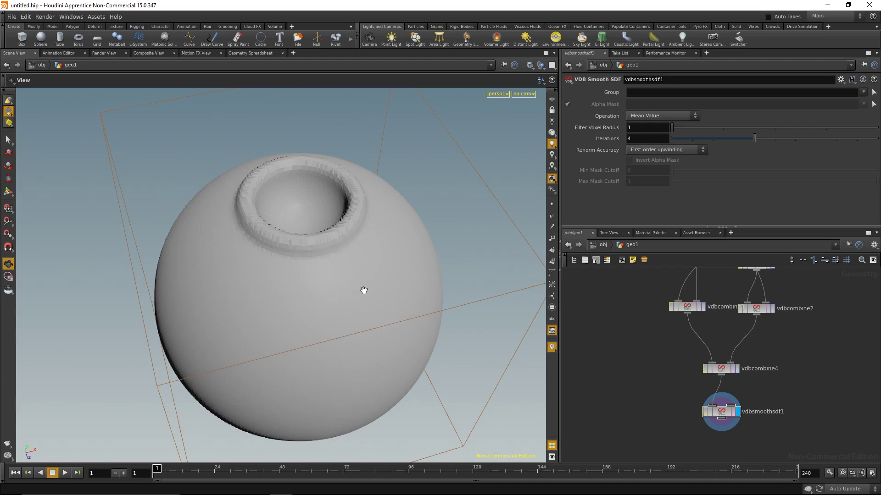
drag(350, 308, 335, 202)
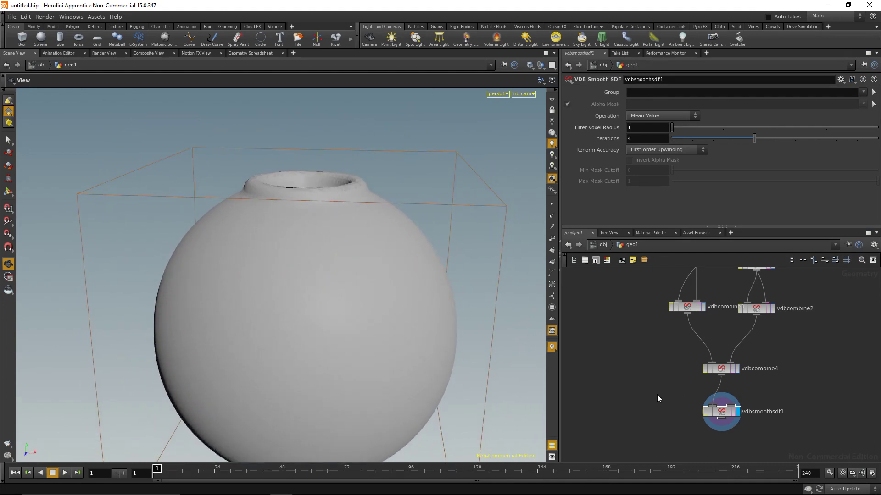
drag(351, 271, 346, 248)
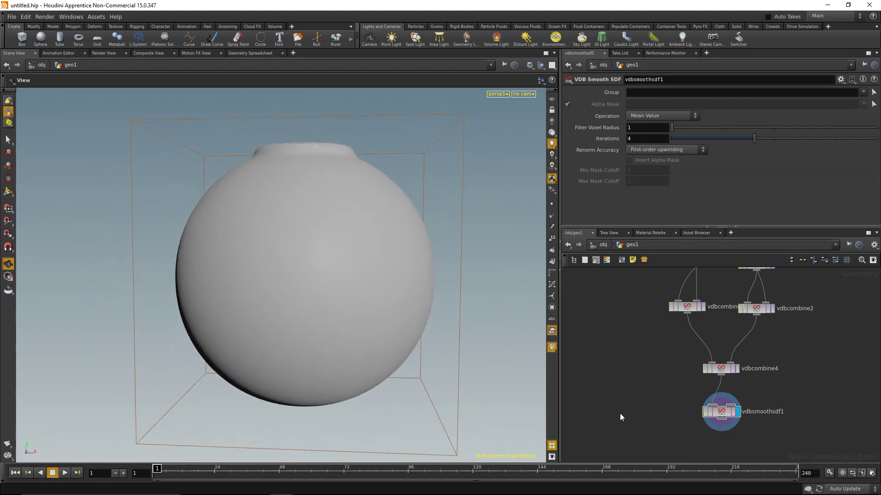
Add a Convert VDB node directly below vdbsmoothsdf1, connect it to the smoothing node's output, and display it.
middle_drag(661, 423, 678, 390)
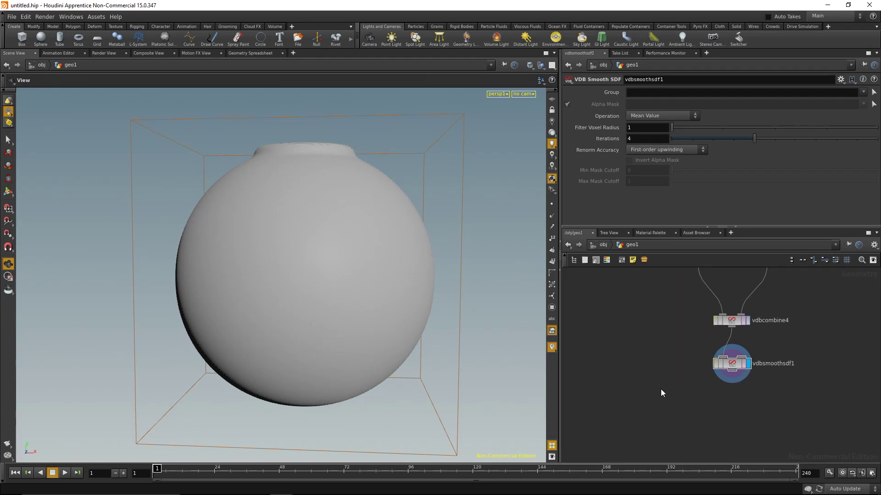
key(Tab)
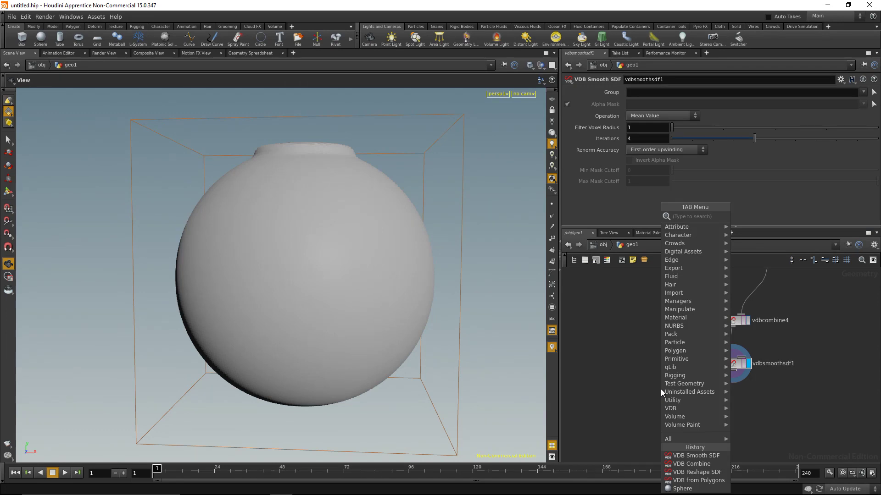
text(vdbcon)
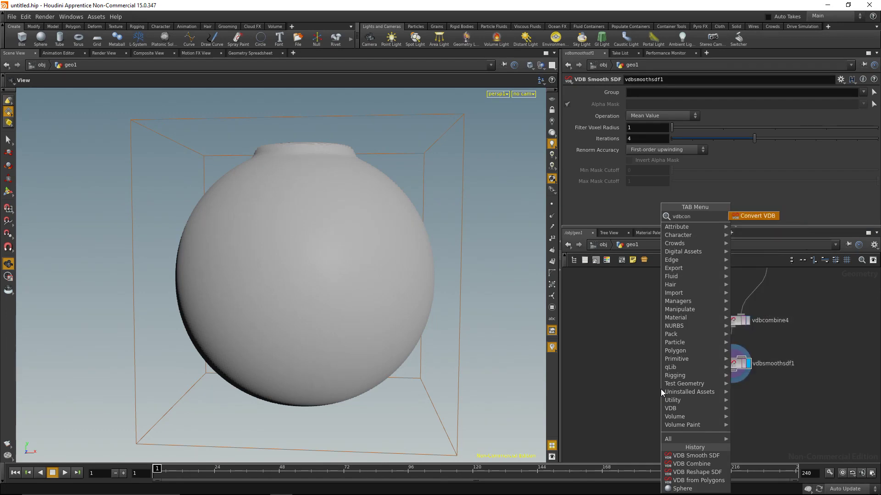
text(v)
key(Escape)
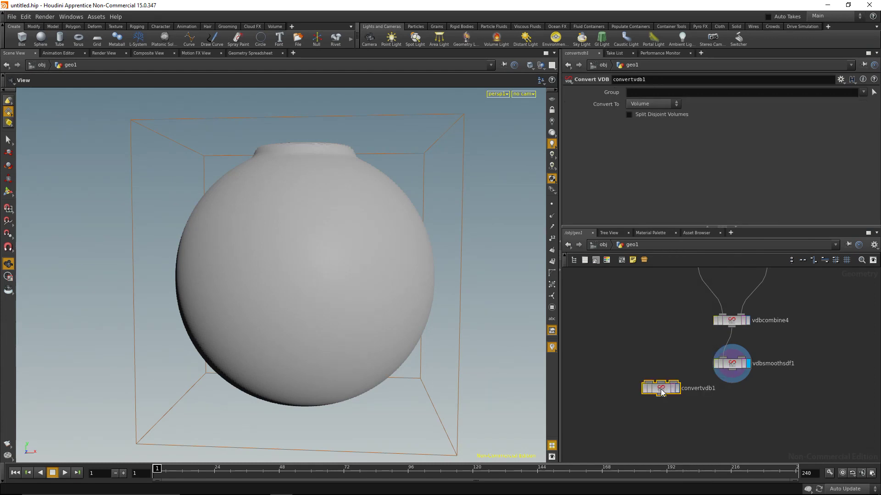
drag(661, 393, 741, 432)
drag(732, 369, 734, 401)
click(755, 431)
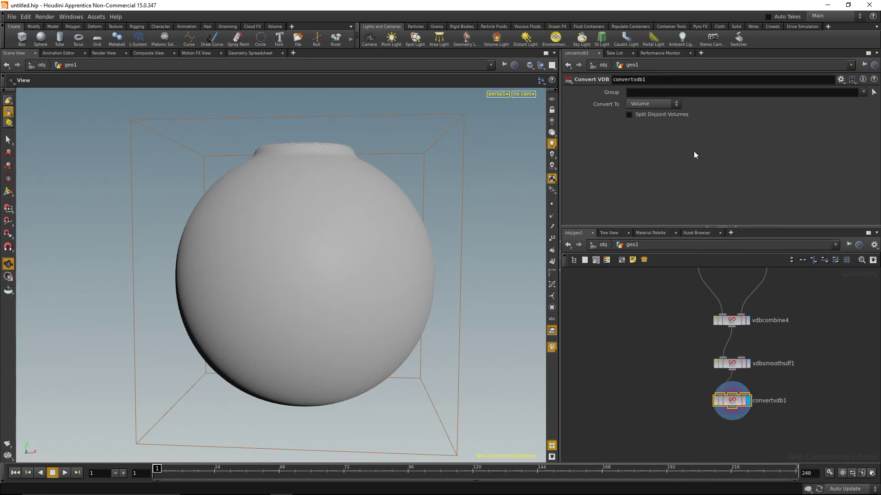
Set convertvdb1 to convert to Polygons and inspect the mesh around the dent.
click(650, 104)
click(647, 124)
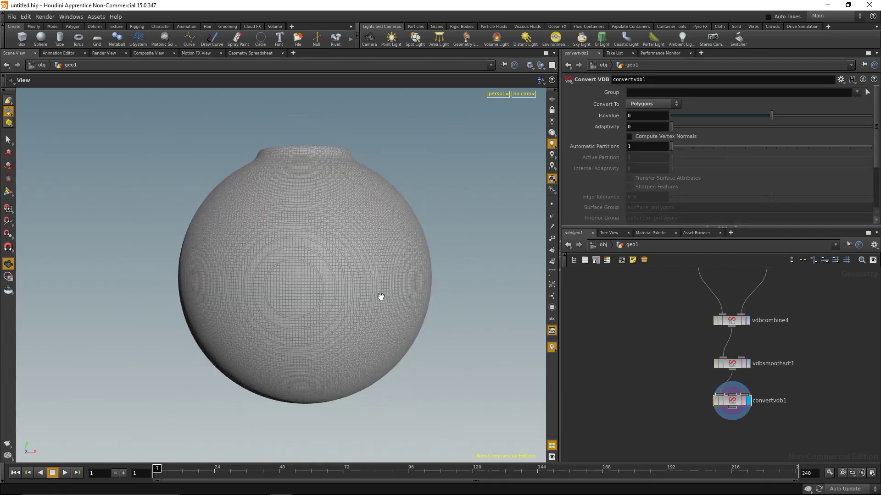
drag(381, 297, 342, 208)
right_drag(254, 229, 256, 299)
drag(275, 259, 299, 263)
middle_drag(298, 263, 321, 262)
Enlarge the network pane, add a Merge node beside convertvdb1 and wire convertvdb1 into it.
drag(710, 227, 711, 169)
middle_drag(645, 312, 651, 373)
scroll(666, 345, down, 3)
key(Tab)
text(merge)
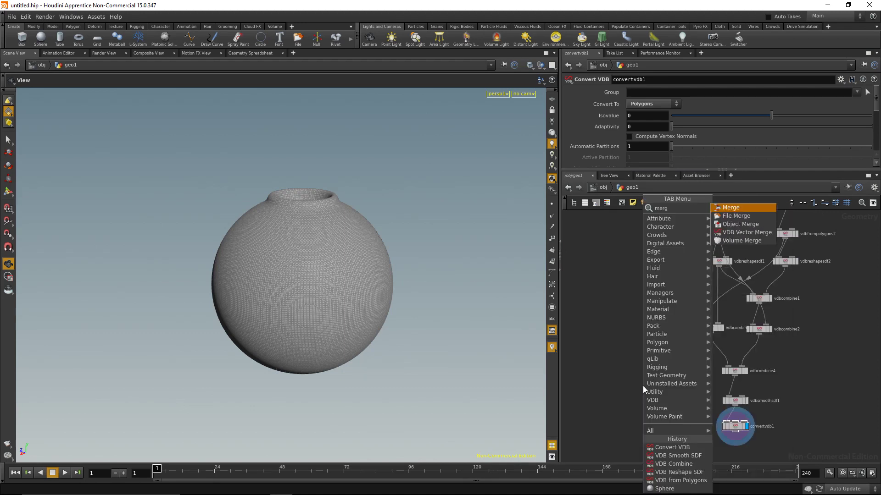
key(Return)
click(643, 385)
drag(659, 438, 673, 455)
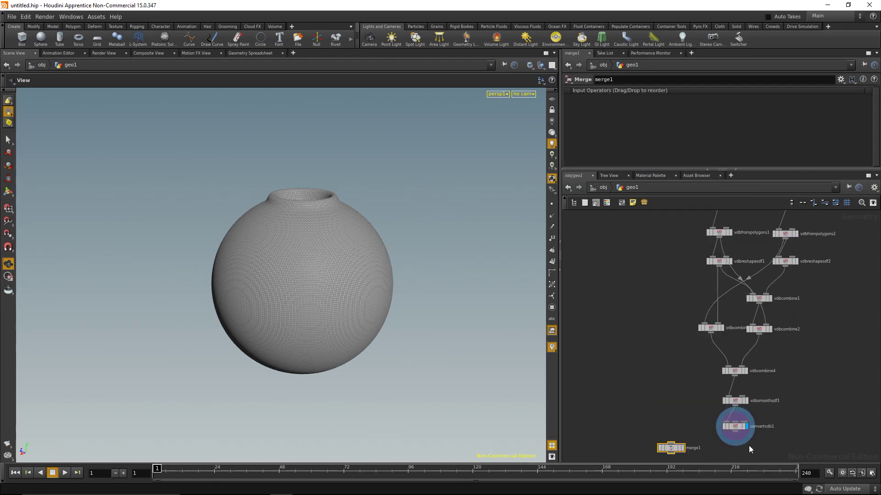
click(735, 432)
click(671, 443)
Wire sphere1 into merge1 as an additional input.
middle_drag(676, 396, 680, 444)
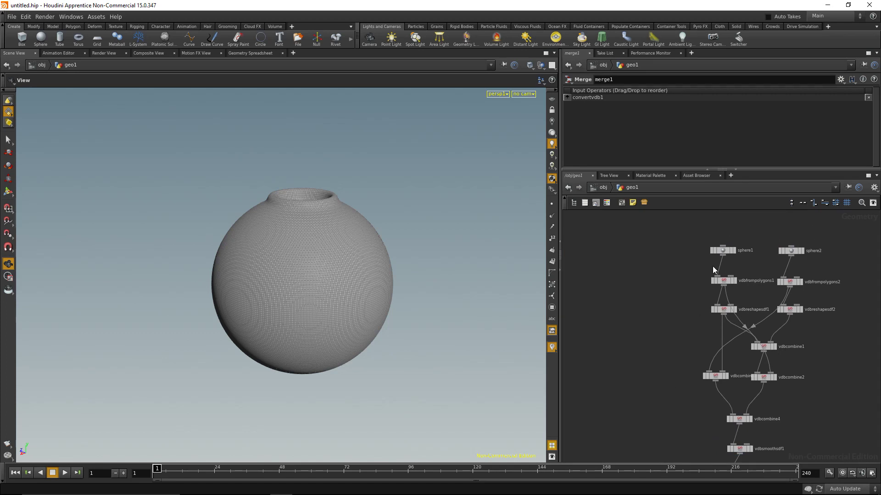
scroll(627, 246, down, 5)
drag(724, 259, 668, 382)
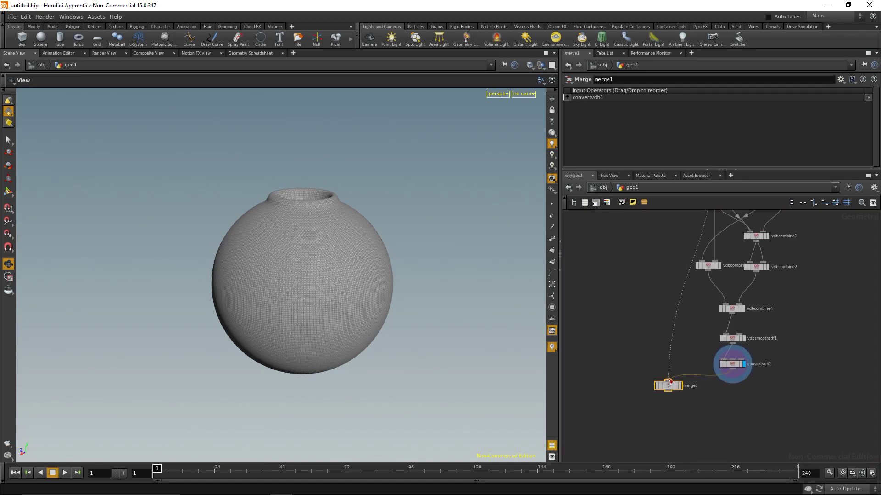
Display merge1 and look at sphere1 seated in the dent of the converted mesh.
click(680, 385)
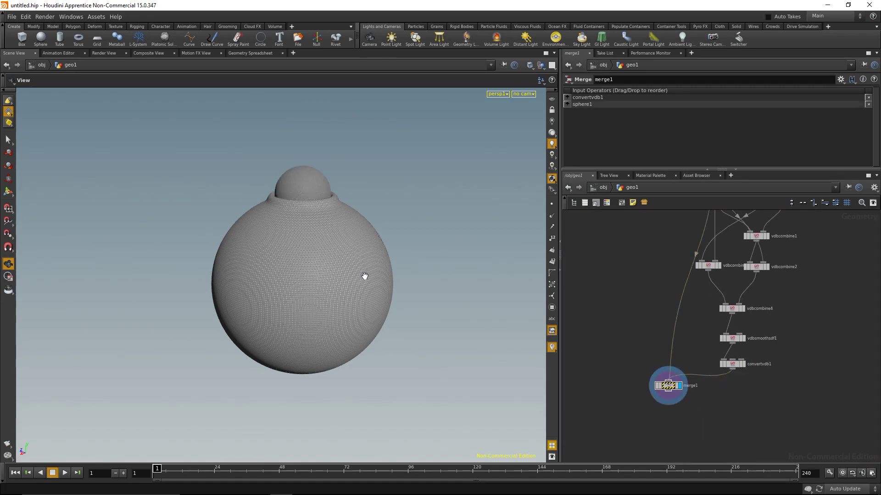
drag(363, 275, 412, 206)
middle_drag(648, 293, 615, 356)
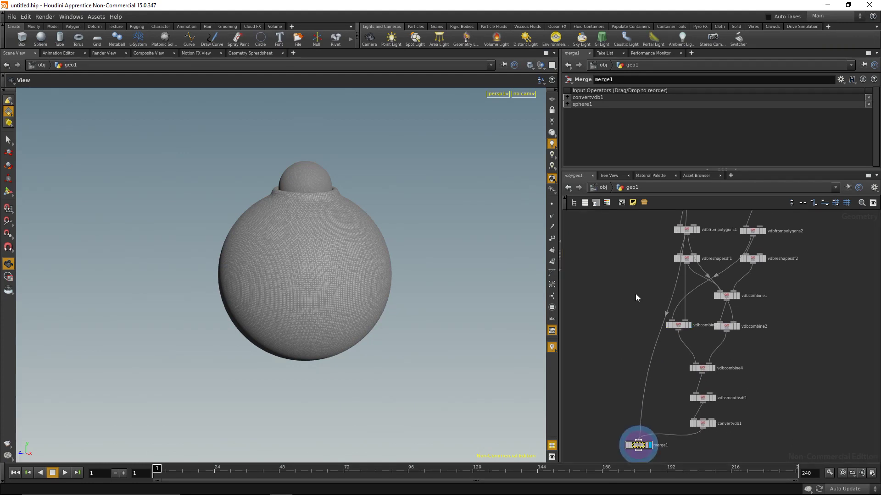
Test the dent by raising sphere1's Y center to 1.1 and then stepwise beyond 1.3.
middle_drag(635, 295, 634, 341)
click(705, 255)
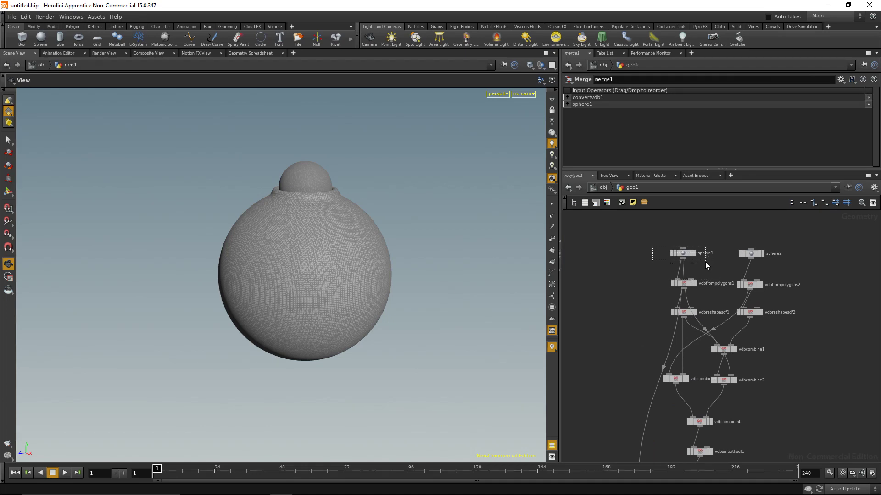
click(724, 126)
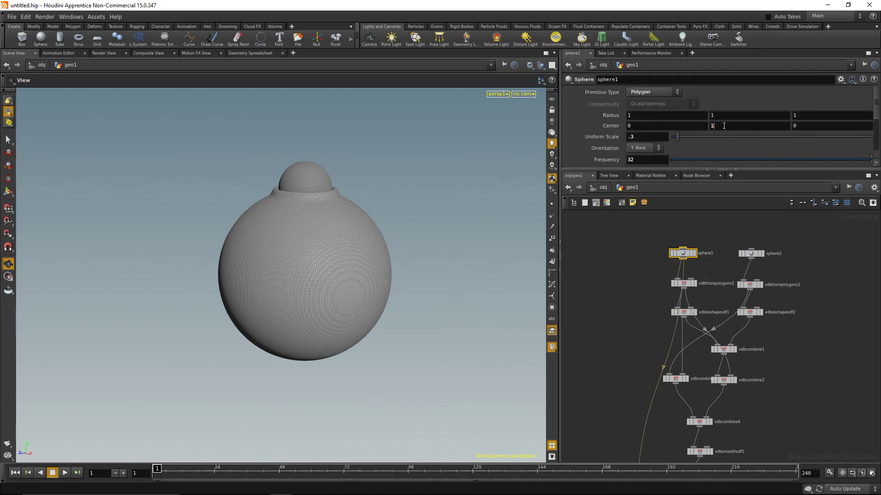
text(.1)
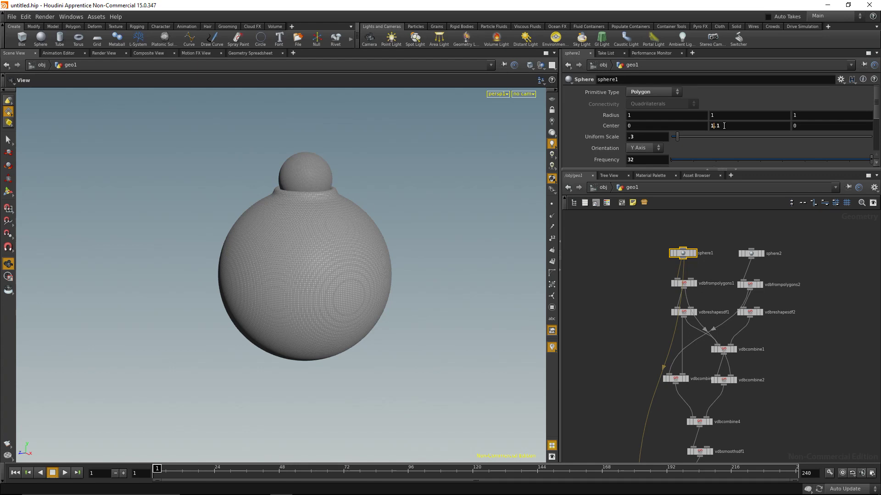
key(Up)
key(BackSpace)
text(3)
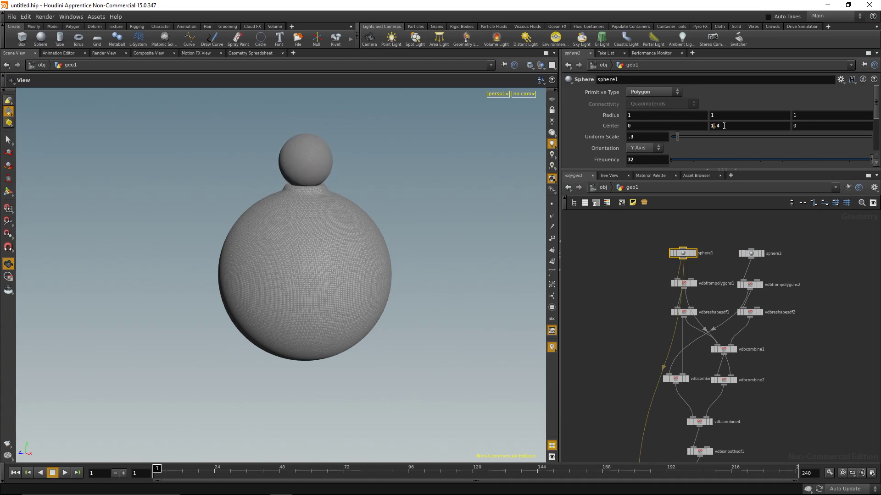
key(BackSpace)
text(4)
key(BackSpace)
text(5)
key(BackSpace)
text(4)
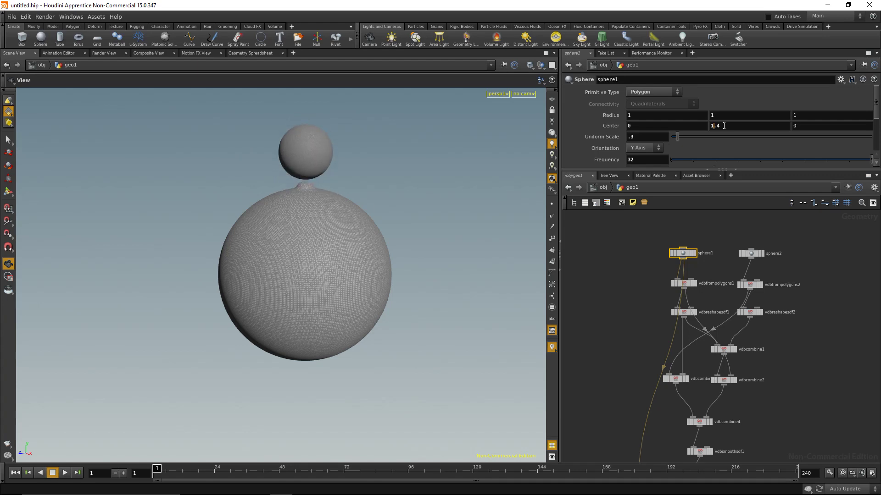
Lower sphere1's Y center stepwise to 0.7 to test a deeper dent, then return it to 1.
key(Down)
key(Down)
key(Down)
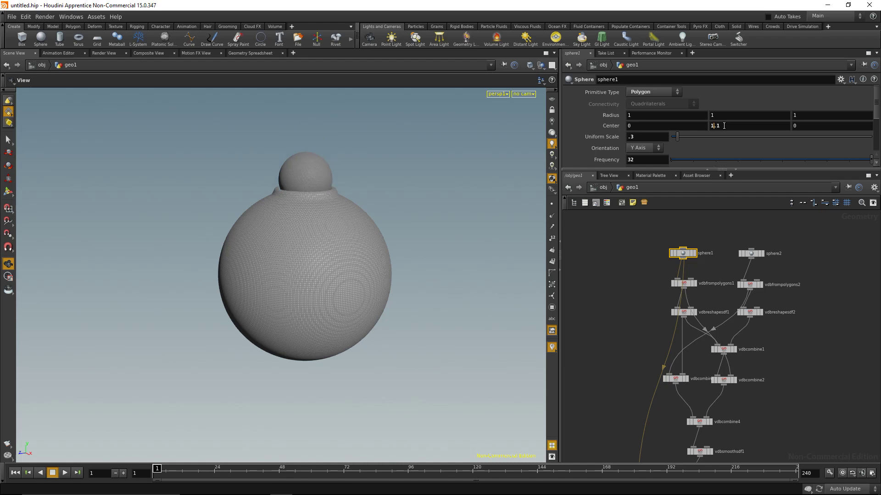
key(BackSpace)
text(0.9)
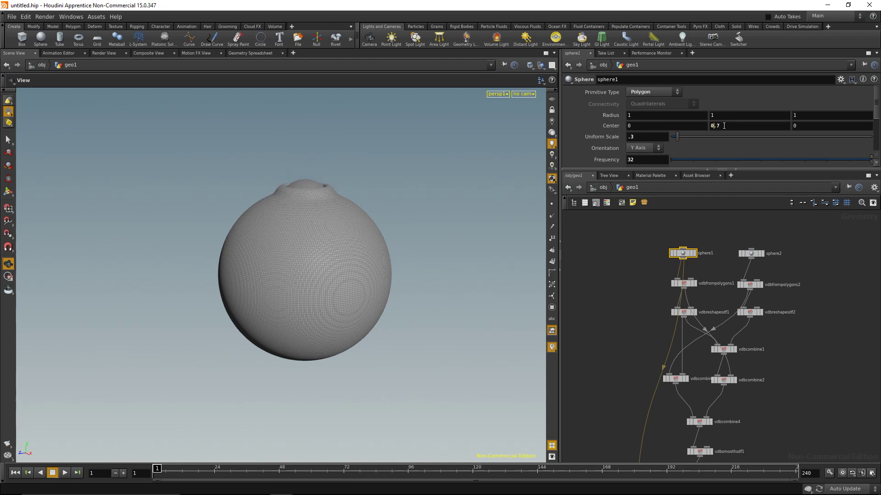
key(BackSpace)
text(7)
key(BackSpace)
text(9)
key(Up)
key(Up)
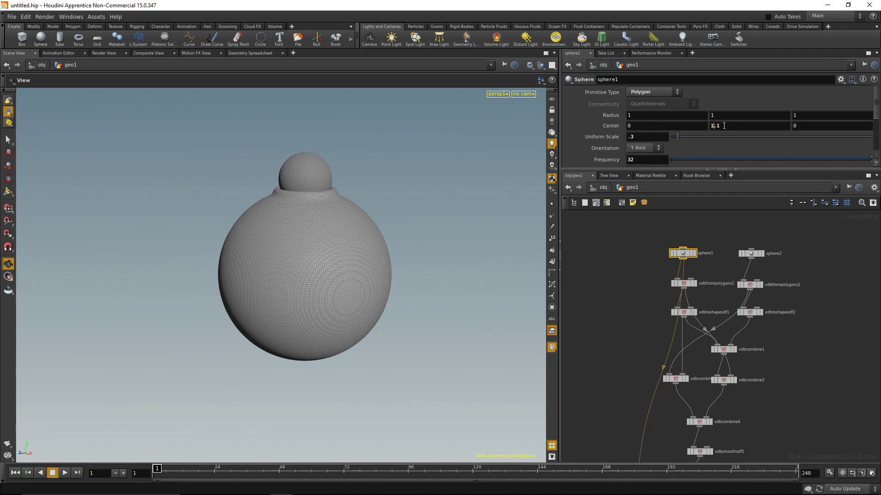
key(BackSpace)
key(BackSpace)
click(612, 247)
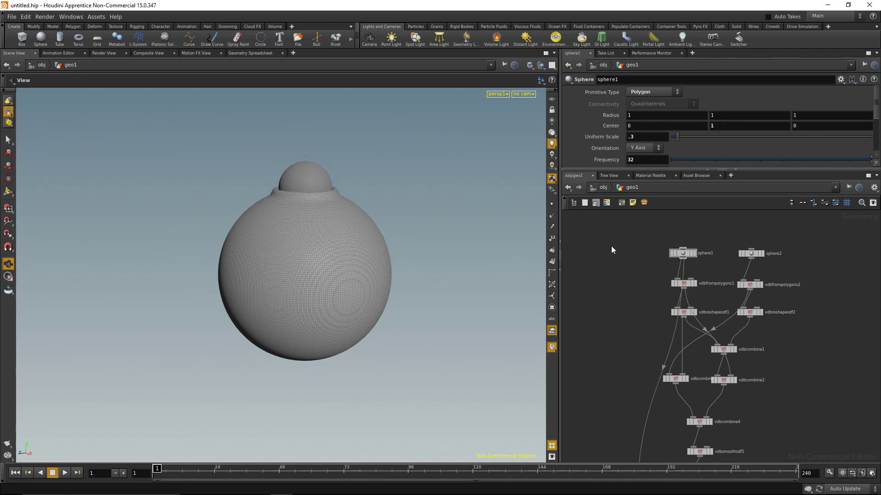
Add a Platonic Solids node beside sphere1 as an alternative denting shape.
key(Tab)
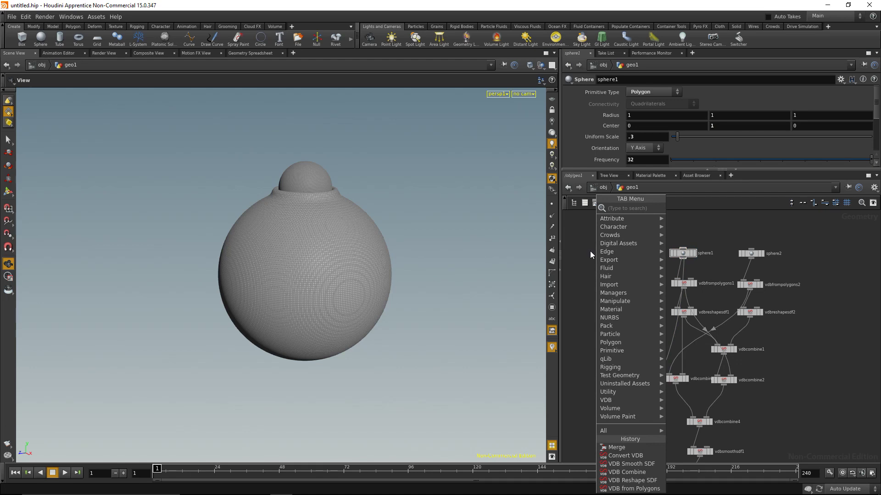
text(platnoi)
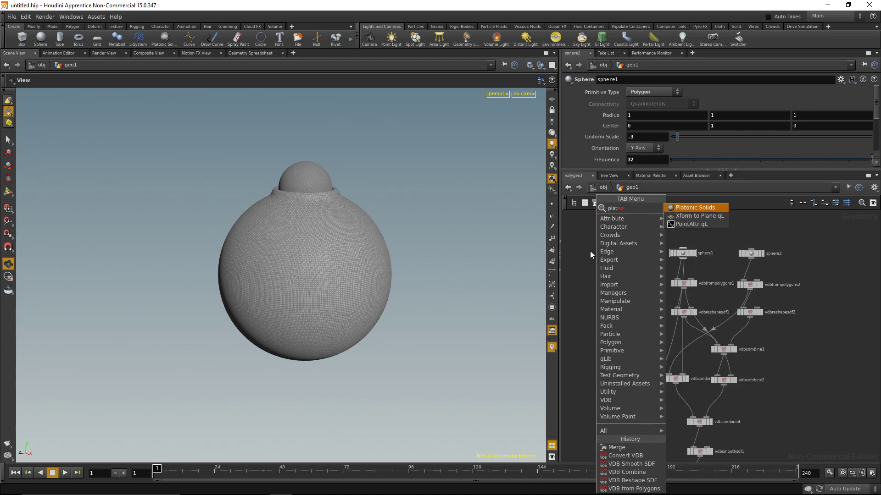
key(Return)
click(590, 251)
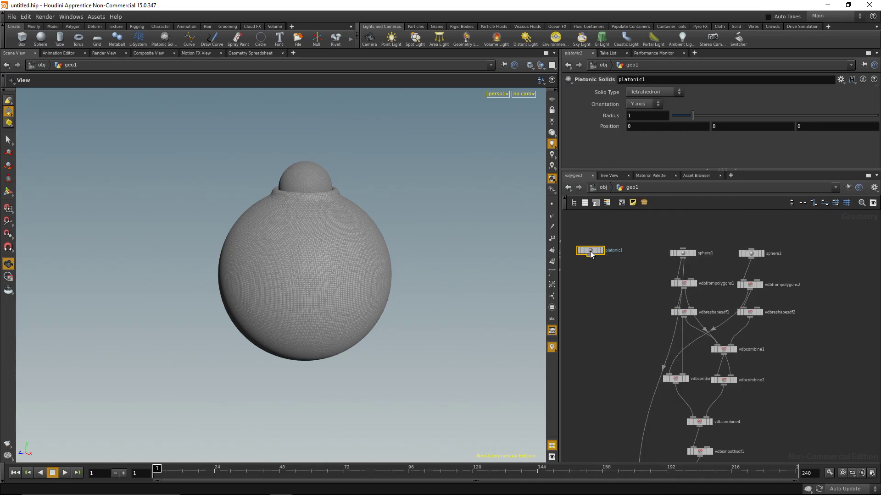
drag(622, 250, 623, 251)
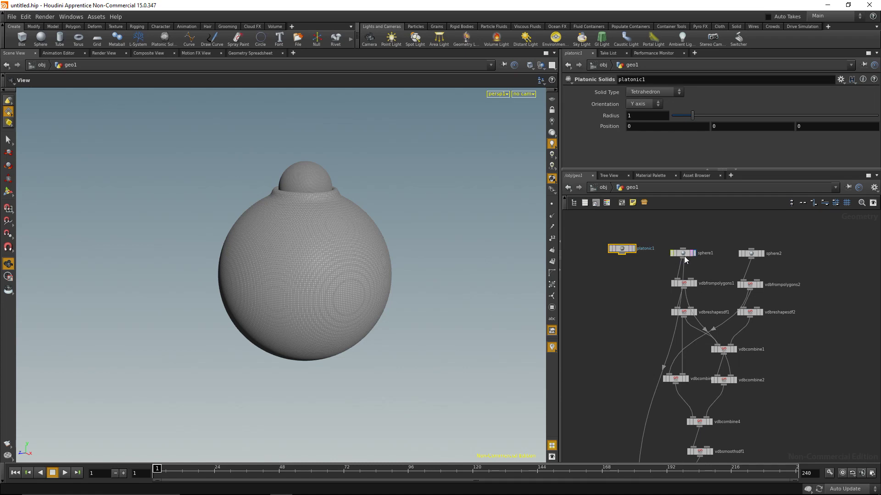
Move sphere1 higher in the network and add a Null node below platonic1.
drag(684, 256, 666, 233)
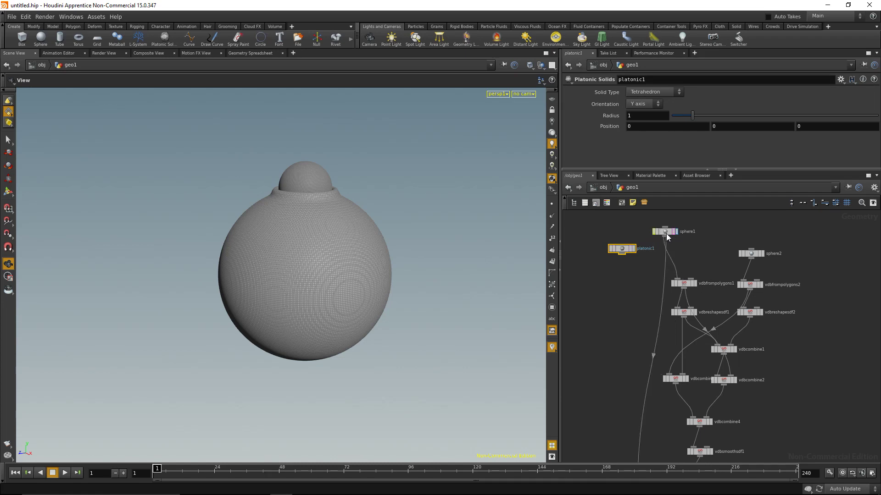
key(Tab)
text(nu)
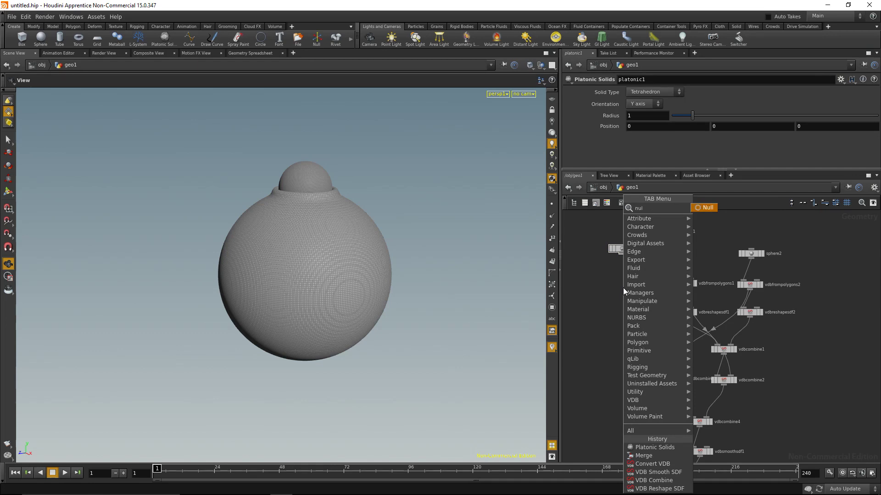
key(Return)
click(623, 287)
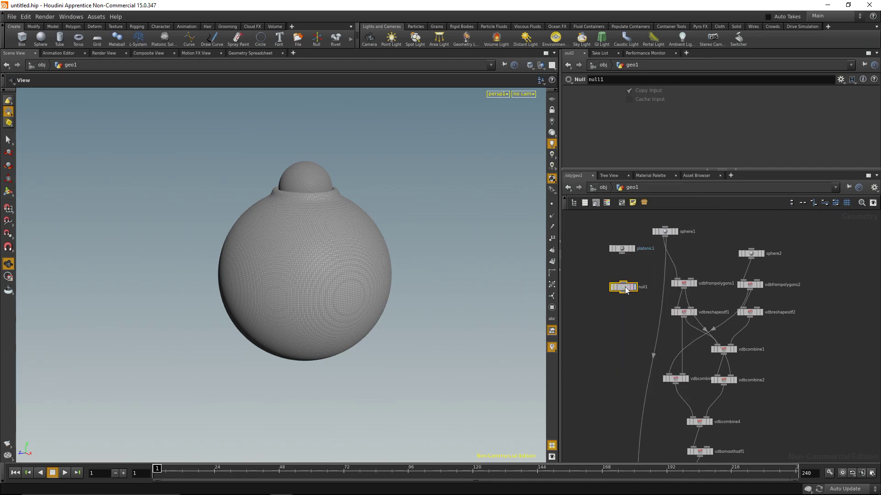
Insert null1 directly below sphere1 so that it feeds both merge1 and vdbfrompolygons1.
drag(626, 289, 652, 278)
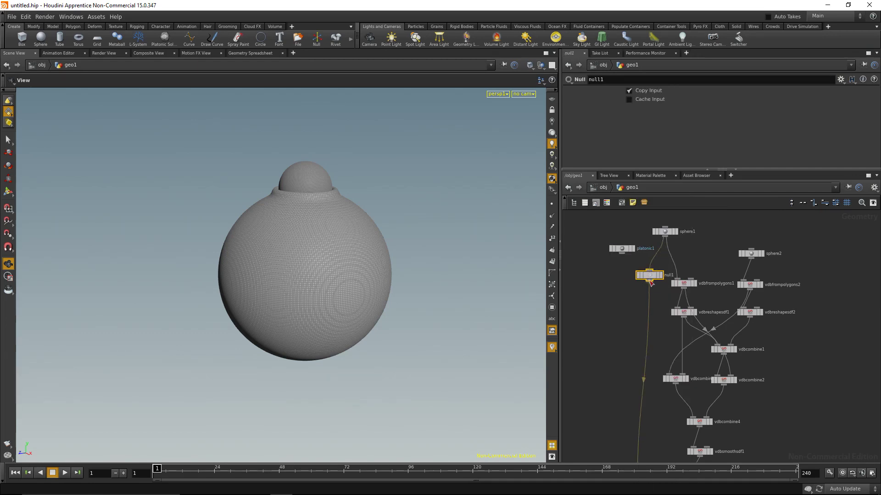
click(649, 281)
click(674, 278)
drag(671, 231, 677, 221)
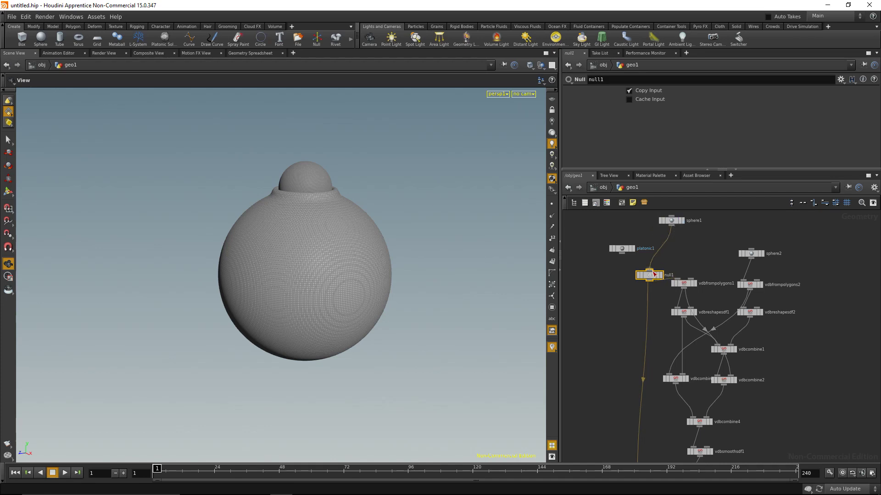
drag(651, 277, 671, 254)
Wire platonic1 into null1 in place of sphere1 and set the solid's radius to 0.3.
click(627, 225)
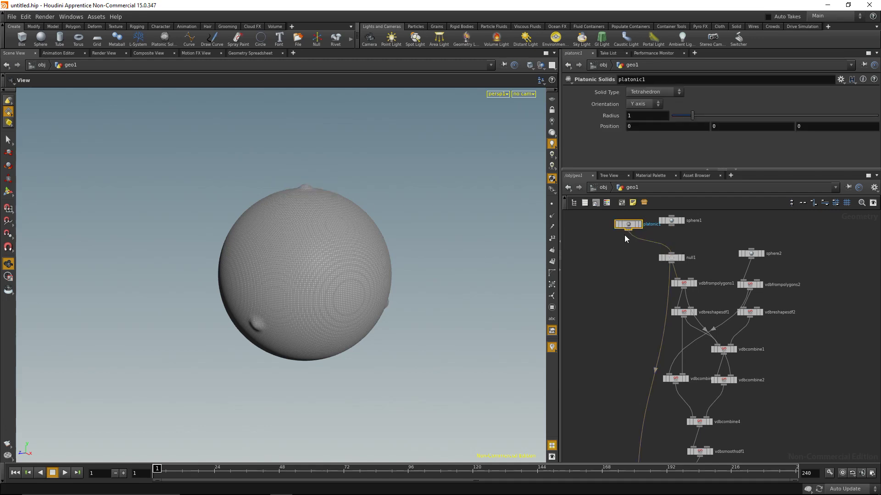
click(653, 114)
text(.3)
key(Return)
Set platonic1's Y position to 1 after trying heights up to 1.2.
click(741, 127)
scroll(741, 127, up, 1)
key(Return)
text(1)
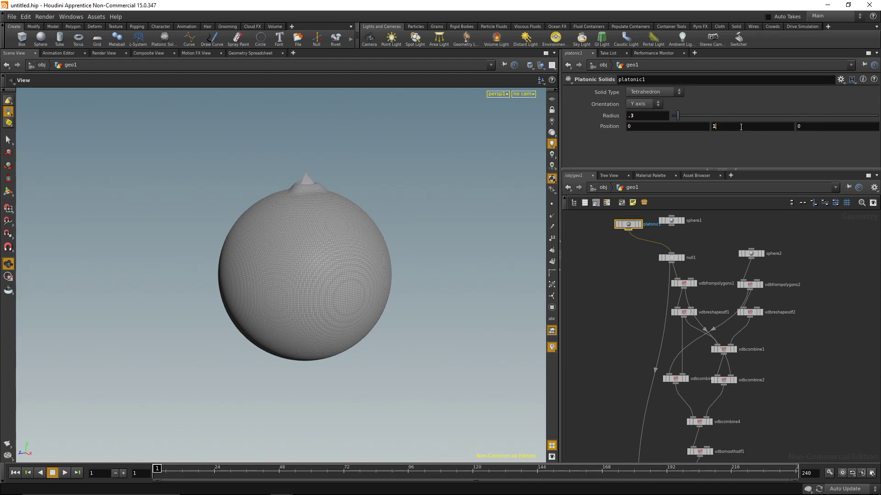
key(Return)
text(.1)
key(Return)
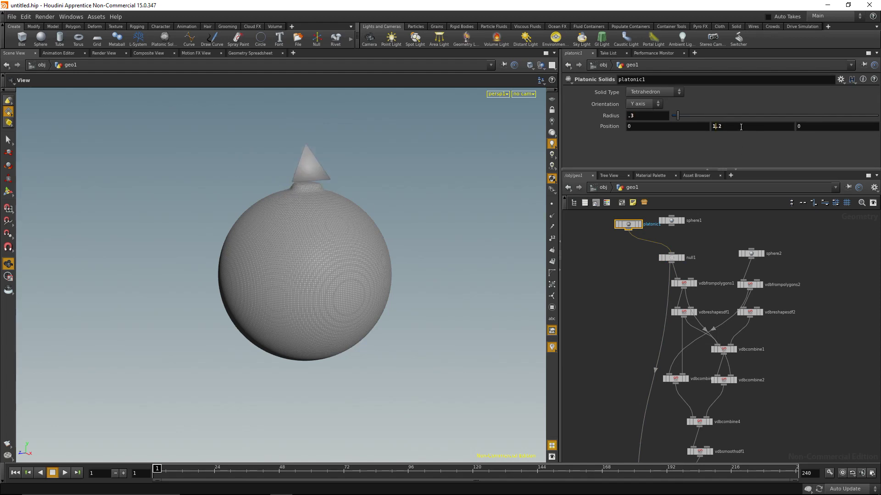
scroll(741, 127, up, 1)
scroll(740, 127, down, 3)
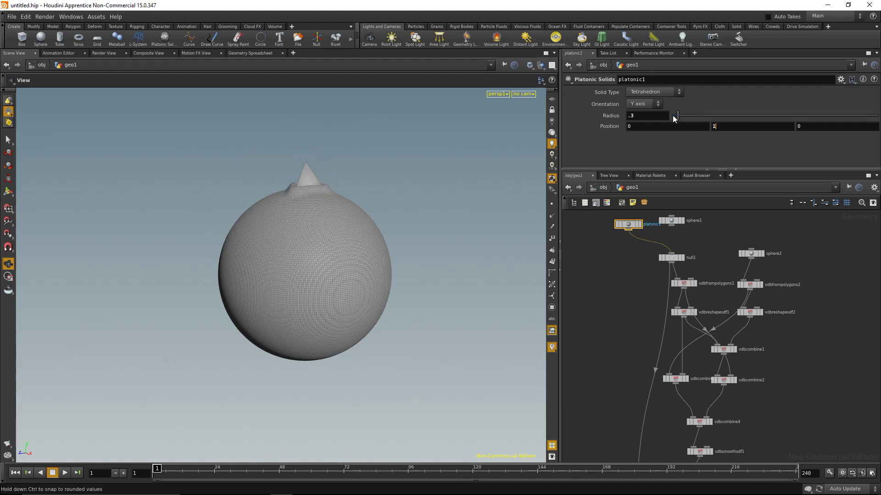
Set platonic1's radius to 0.4 and inspect the dent around the tetrahedron.
key(BackSpace)
text(4)
key(Return)
drag(367, 219, 394, 194)
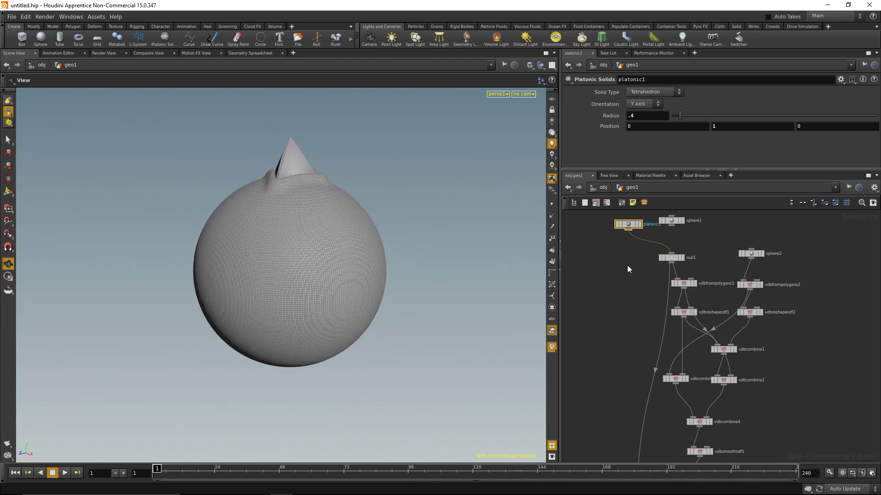
Reconnect sphere1 to null1 and delete the platonic1 node.
middle_drag(627, 266, 646, 321)
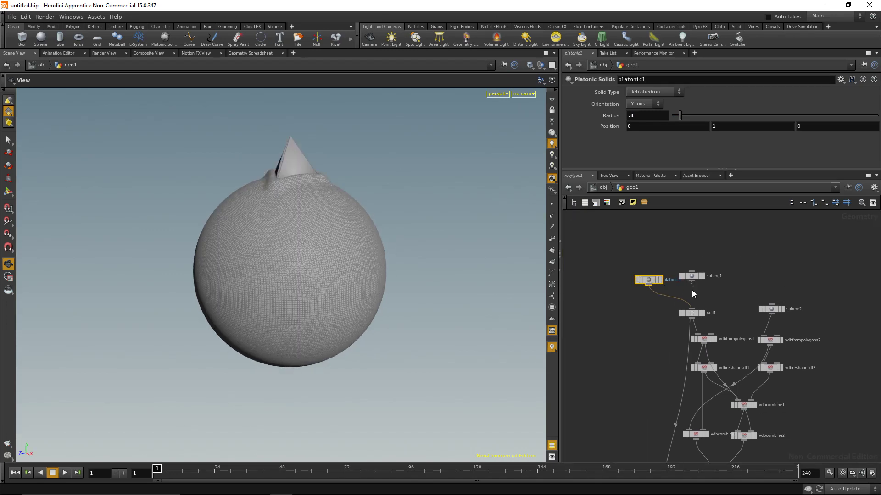
click(691, 308)
drag(648, 280, 612, 321)
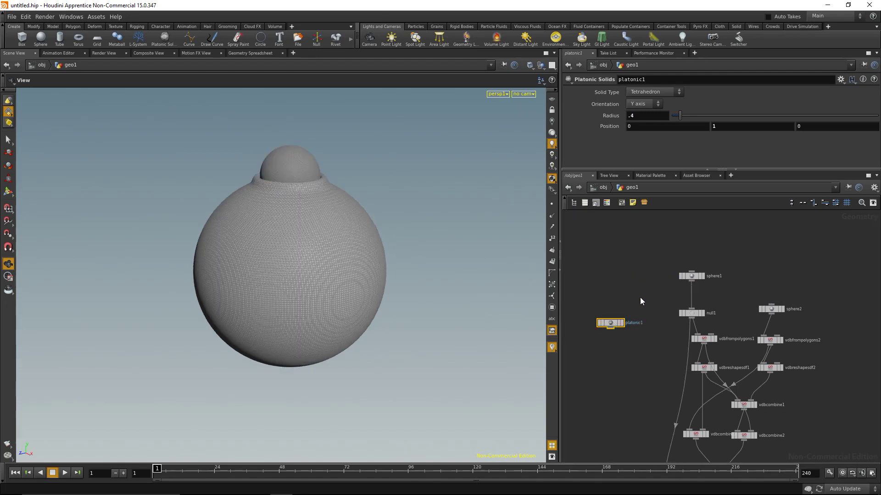
key(Delete)
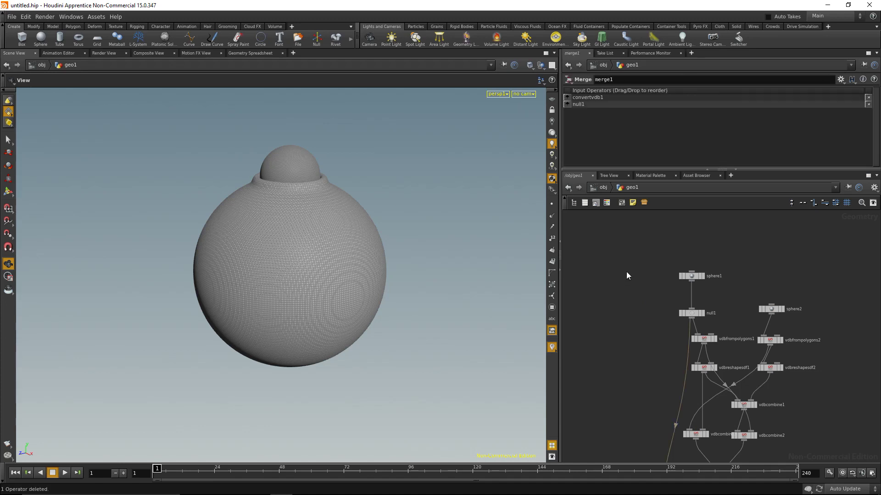
Add a Scatter node and place it above sphere2.
key(Tab)
text(scatter)
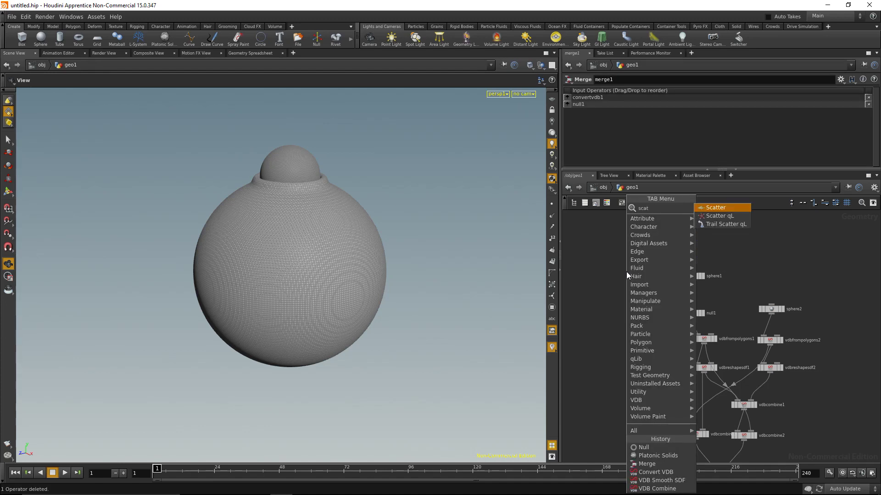
key(Return)
click(626, 272)
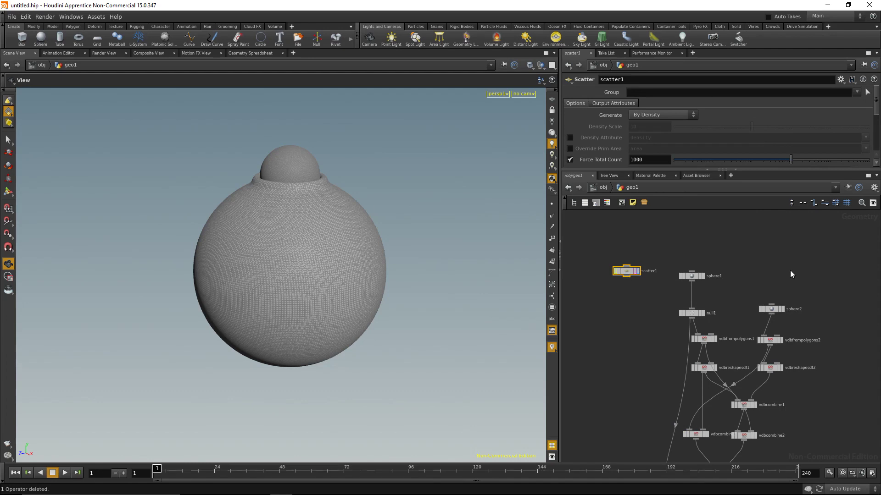
drag(769, 252, 756, 248)
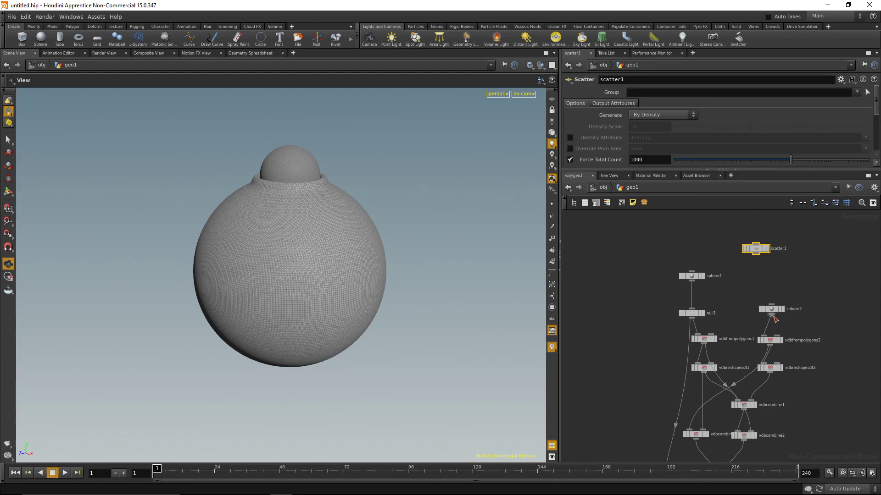
Wire sphere2's output into scatter1 and display the scattered points.
click(757, 241)
click(774, 315)
click(760, 242)
click(756, 244)
click(767, 249)
Set scatter1's Force Total Count to 20.
click(648, 159)
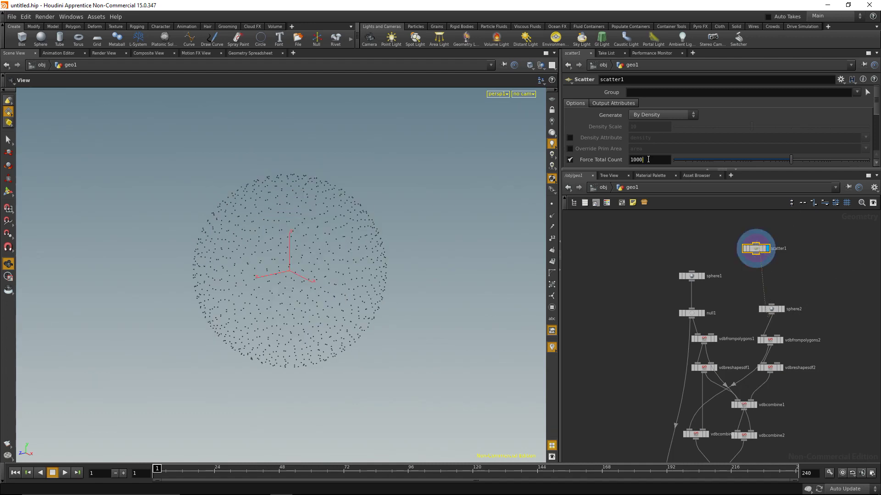
key(BackSpace)
key(BackSpace)
key(BackSpace)
key(BackSpace)
text(20)
key(Return)
Add a Copy node above sphere1, beside scatter1.
key(Tab)
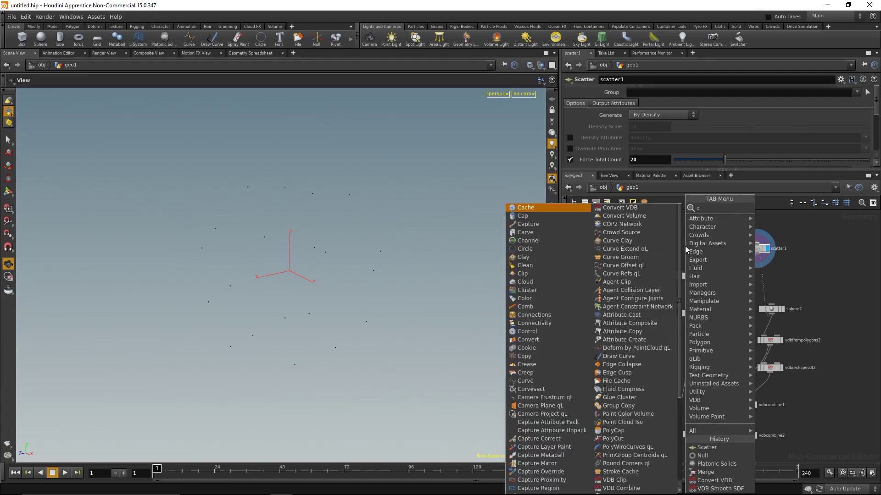
text(copy)
key(Return)
click(685, 246)
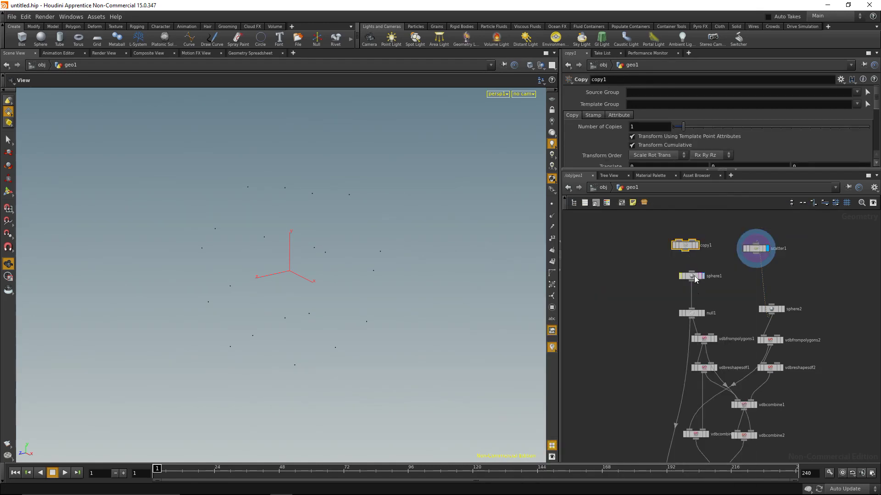
Rearrange sphere1 and copy1, wire sphere1 and the scatter1 points into copy1, and display it.
drag(695, 276, 634, 243)
click(679, 240)
drag(688, 246, 707, 272)
click(756, 254)
click(712, 266)
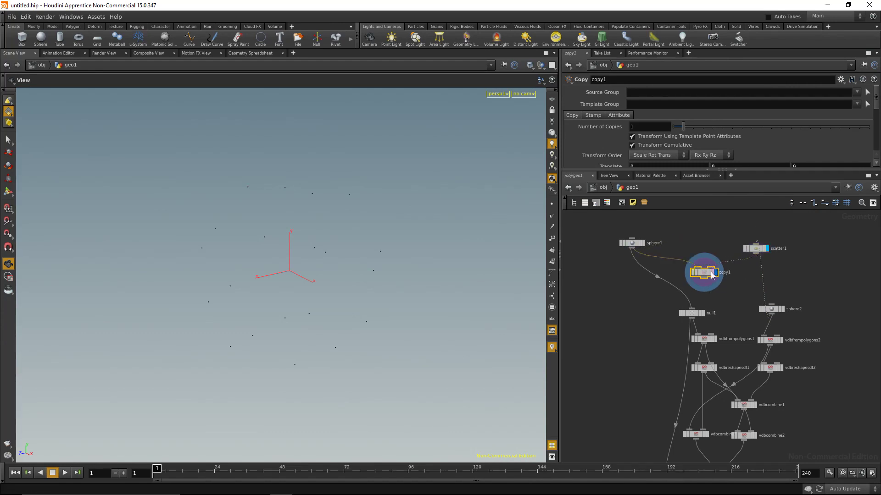
Display the spheres copied by copy1 and wire copy1's output into null1 in place of sphere1.
click(716, 272)
click(631, 245)
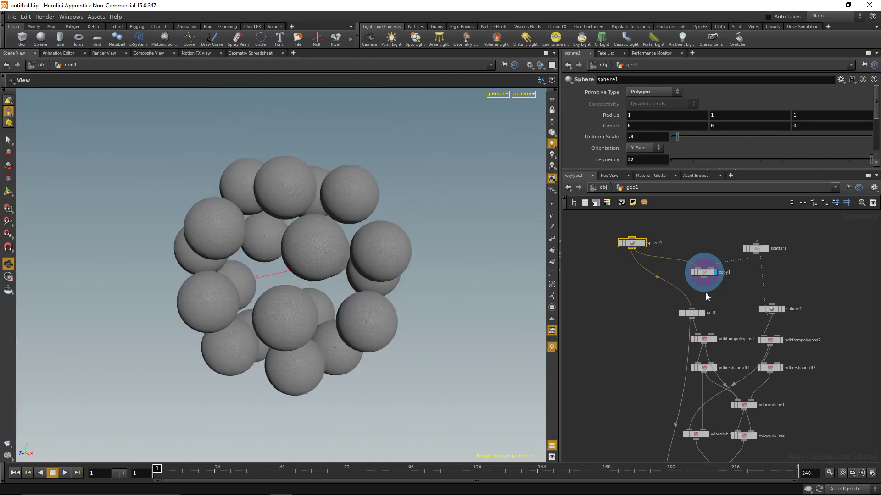
click(704, 278)
click(694, 308)
Display merge1 and inspect the dented large sphere together with the copied spheres from another side.
middle_drag(623, 422, 631, 356)
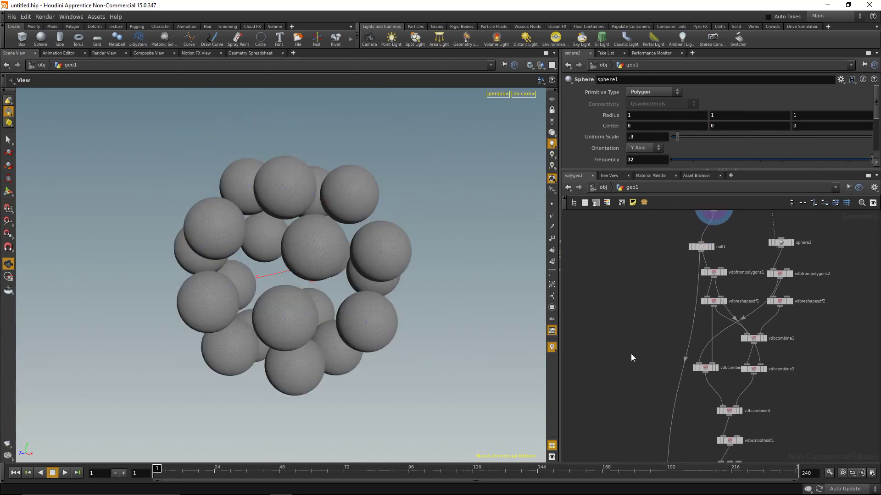
middle_drag(636, 409, 634, 340)
click(672, 419)
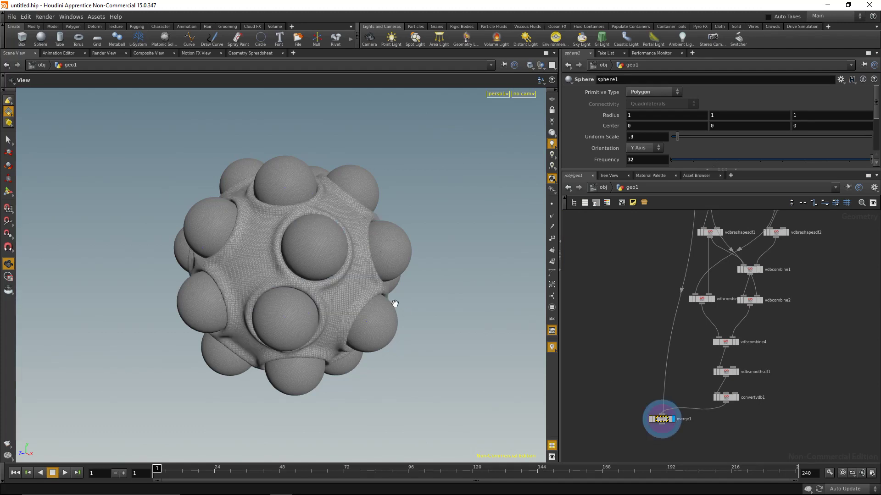
drag(321, 249, 473, 251)
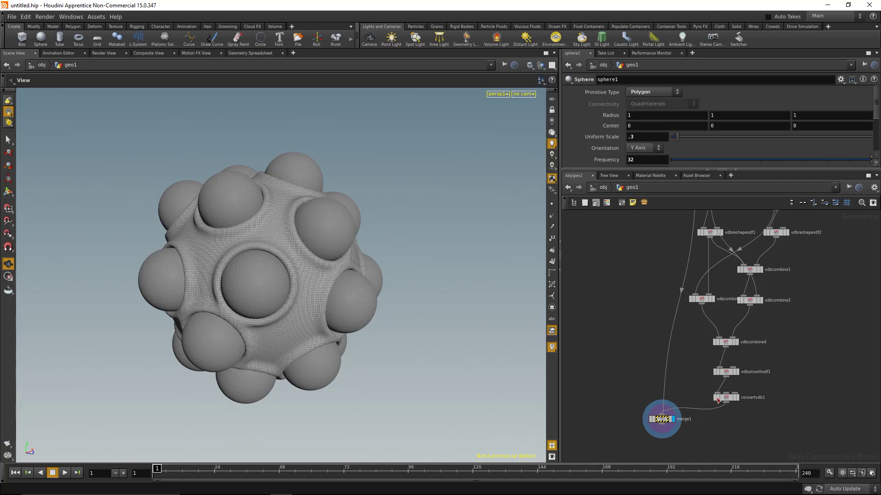
Save merge1's geometry to an Alembic file named dents.abc.
right_click(662, 421)
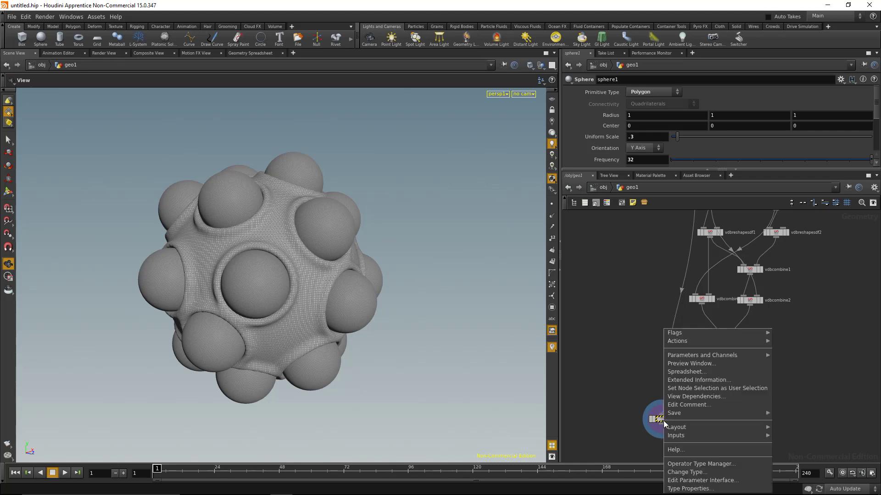
mouse_move(676, 416)
click(792, 415)
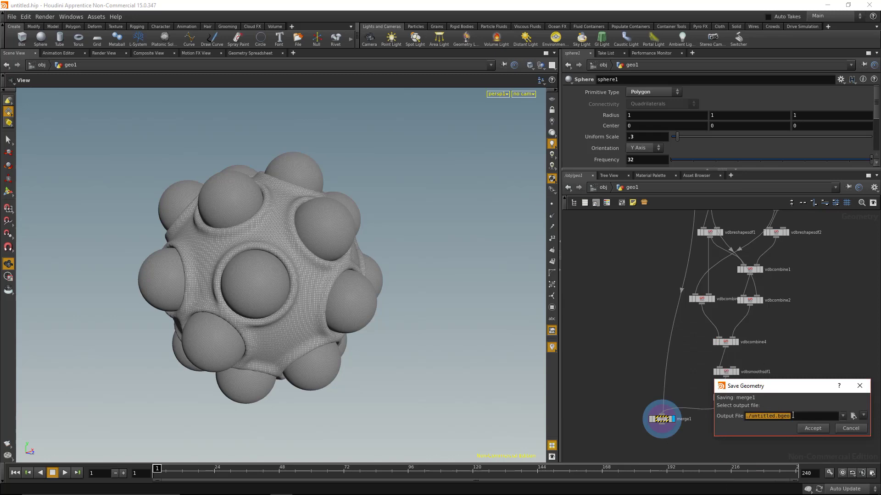
click(822, 416)
key(BackSpace)
key(BackSpace)
key(BackSpace)
key(BackSpace)
key(BackSpace)
key(BackSpace)
key(BackSpace)
key(BackSpace)
key(BackSpace)
key(BackSpace)
key(BackSpace)
key(BackSpace)
text(dents.obj)
key(BackSpace)
key(BackSpace)
key(BackSpace)
text(abc)
key(Return)
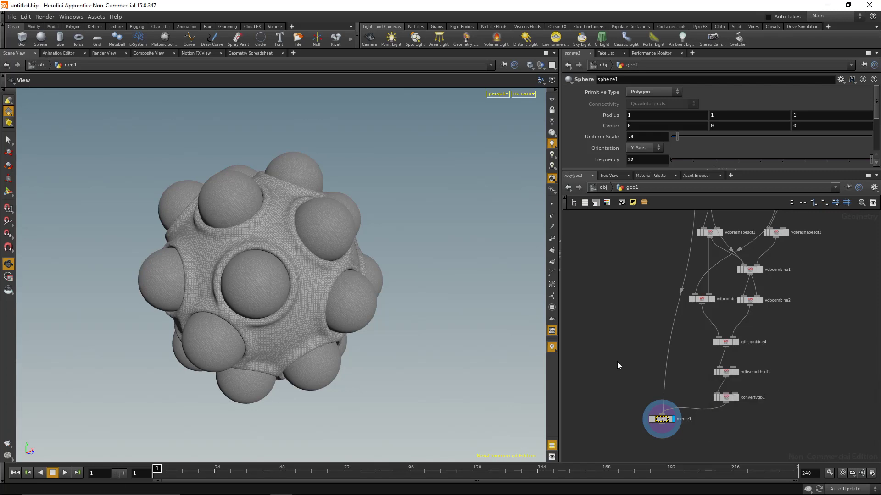